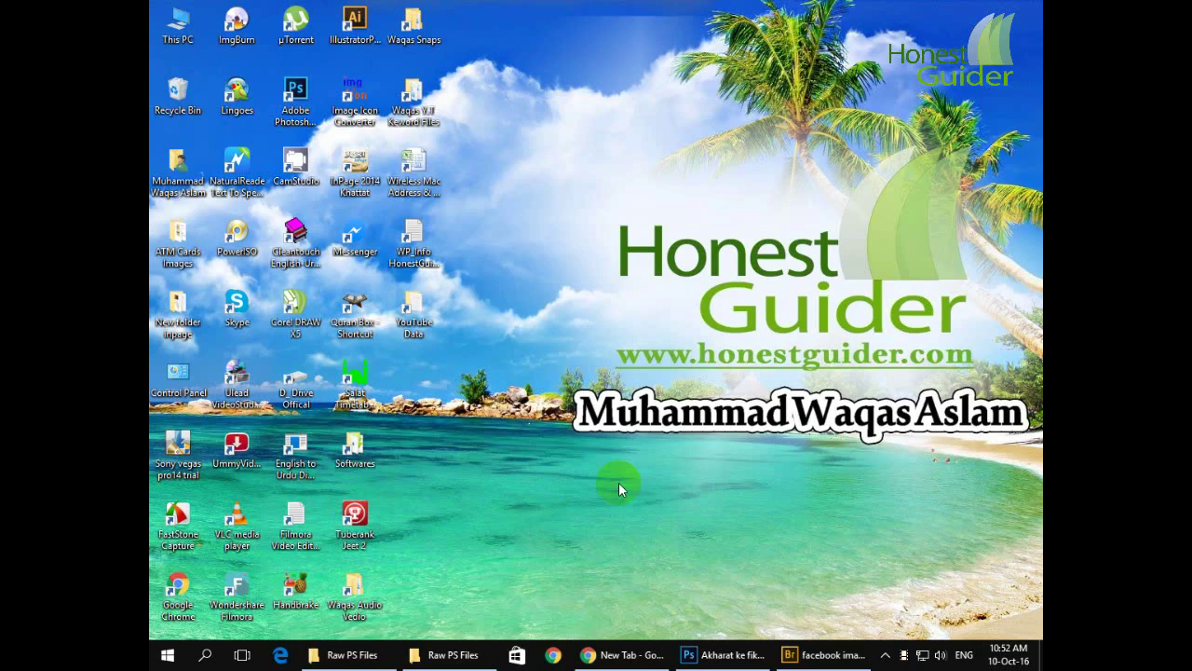
Switch to Photoshop and view the Logo Files folder in the Open dialog without opening a file.
{"action": "left_click", "coordinate": [705, 658]}
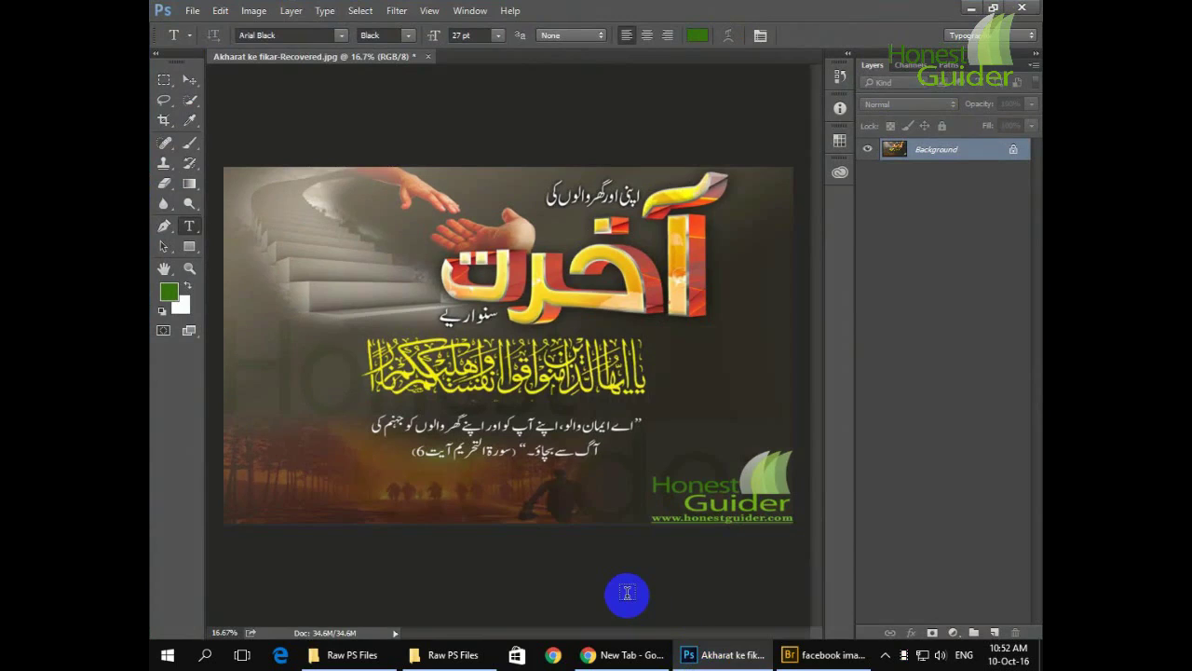
{"action": "left_click", "coordinate": [193, 11]}
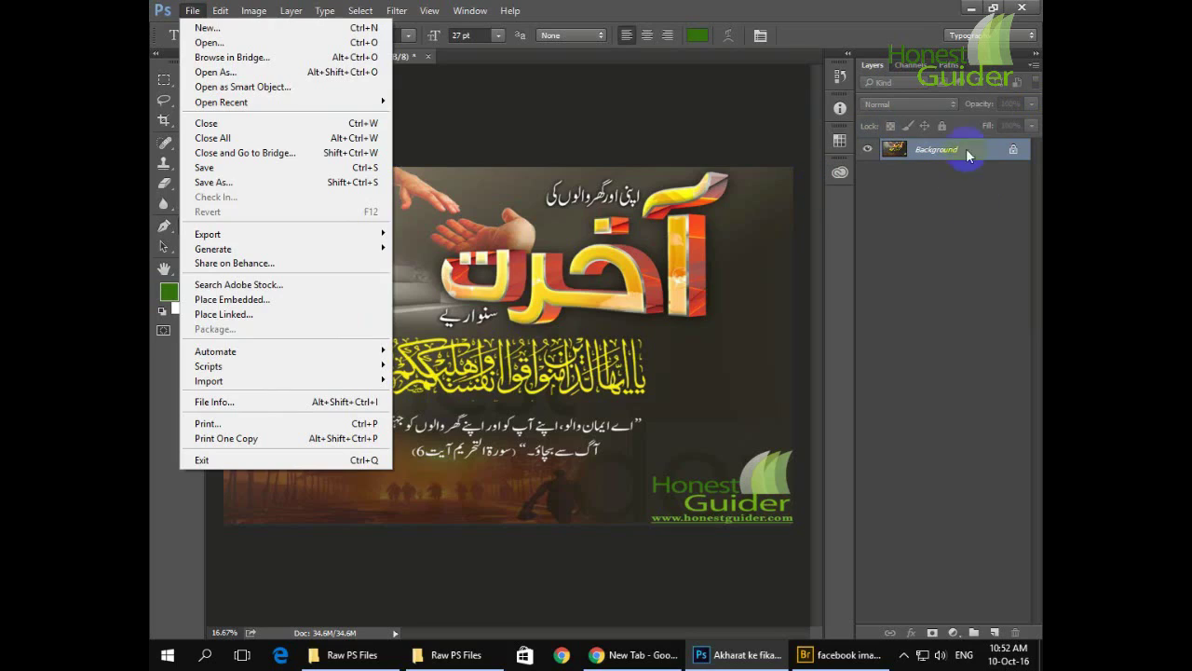
{"action": "left_click", "coordinate": [214, 42]}
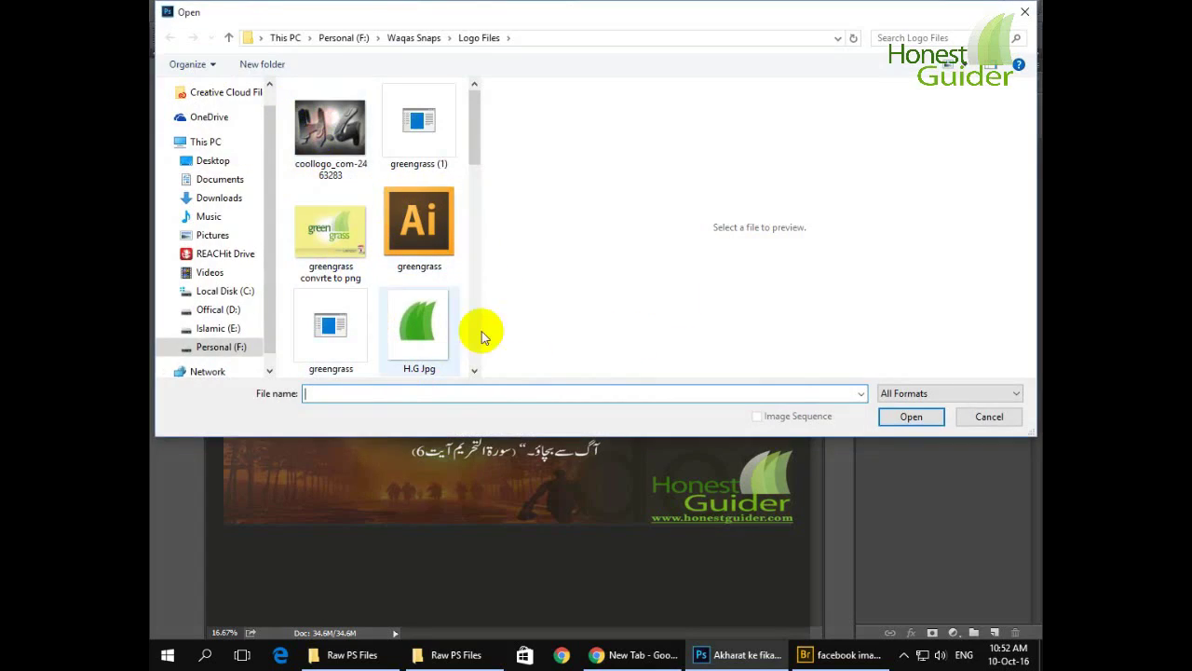
{"action": "left_click", "coordinate": [992, 418]}
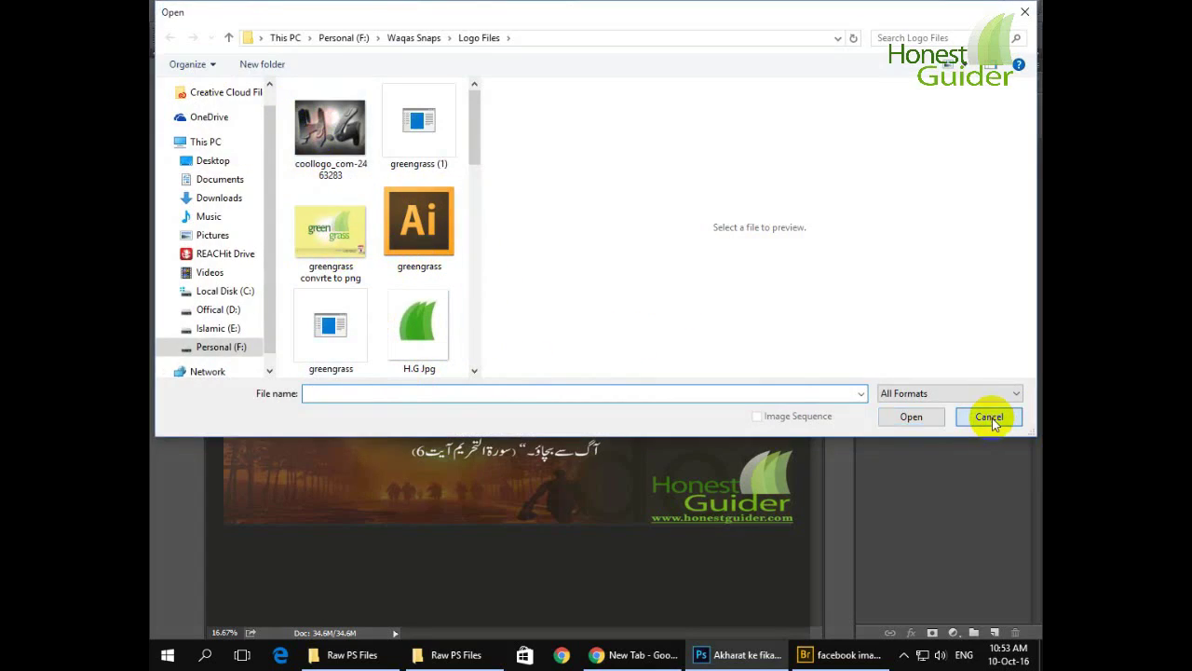
Browse for images in Bridge, bringing up its facebook images folder window.
{"action": "left_click", "coordinate": [192, 10]}
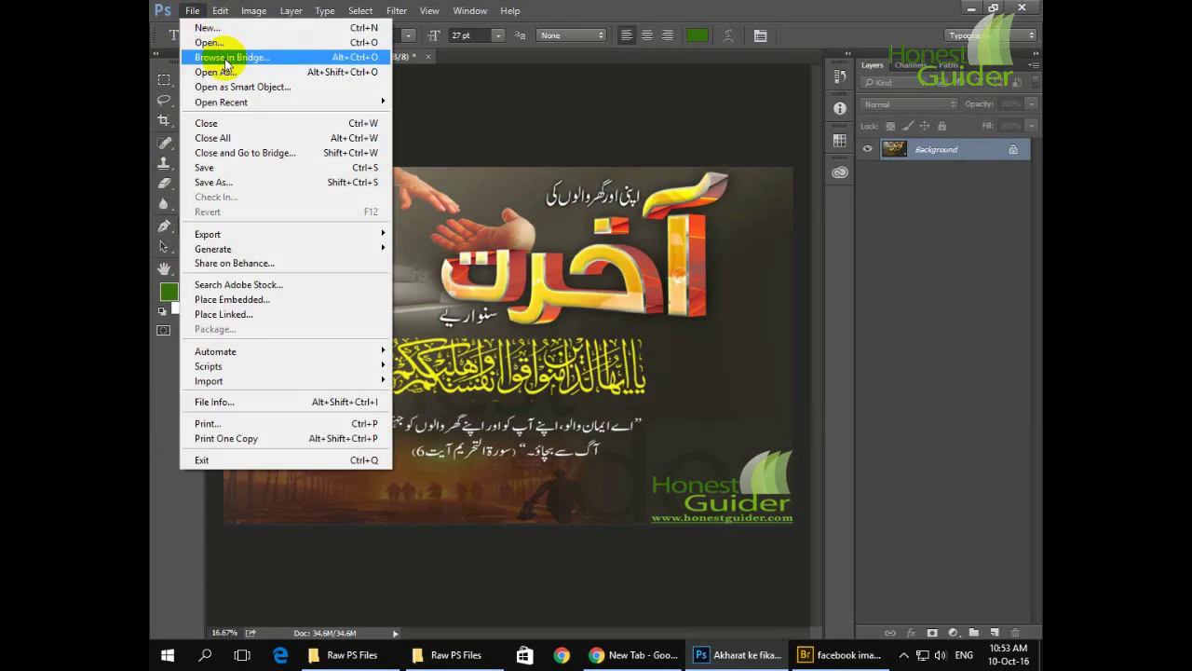
{"action": "left_click", "coordinate": [226, 58]}
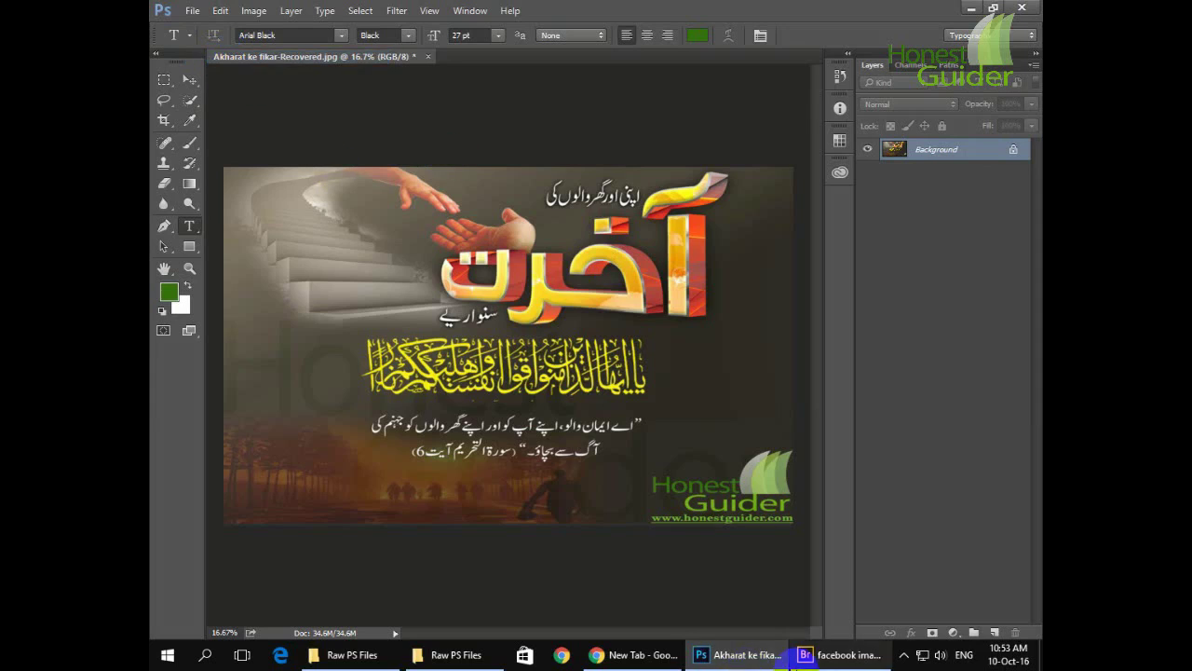
{"action": "left_click", "coordinate": [843, 652]}
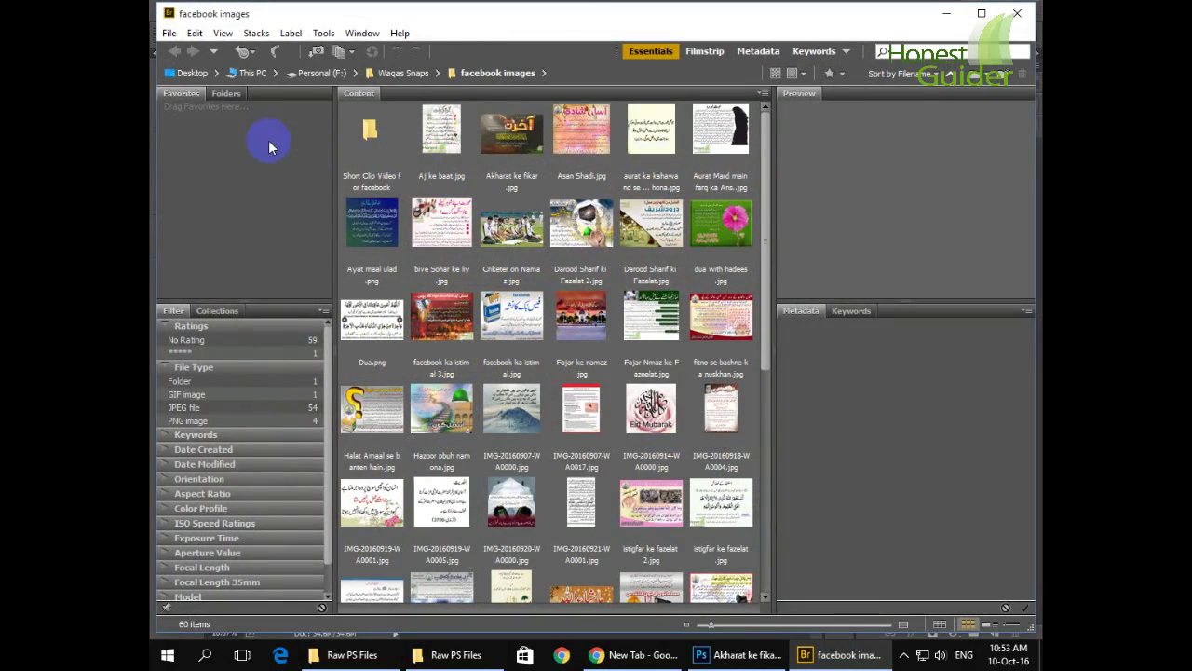
Examine the previews and metadata of Hazoor pbuh namona.jpg, IMG-20160907-WA0000.jpg and facebook ka istimal 3.jpg.
{"action": "left_click", "coordinate": [450, 419]}
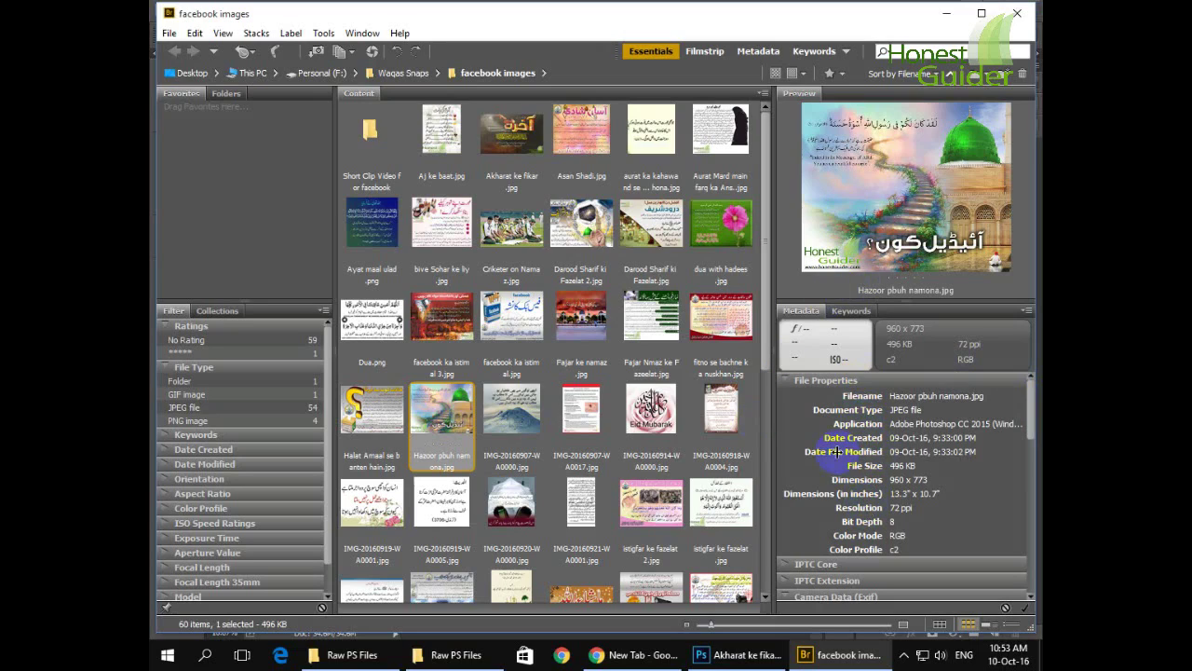
{"action": "left_click", "coordinate": [514, 426]}
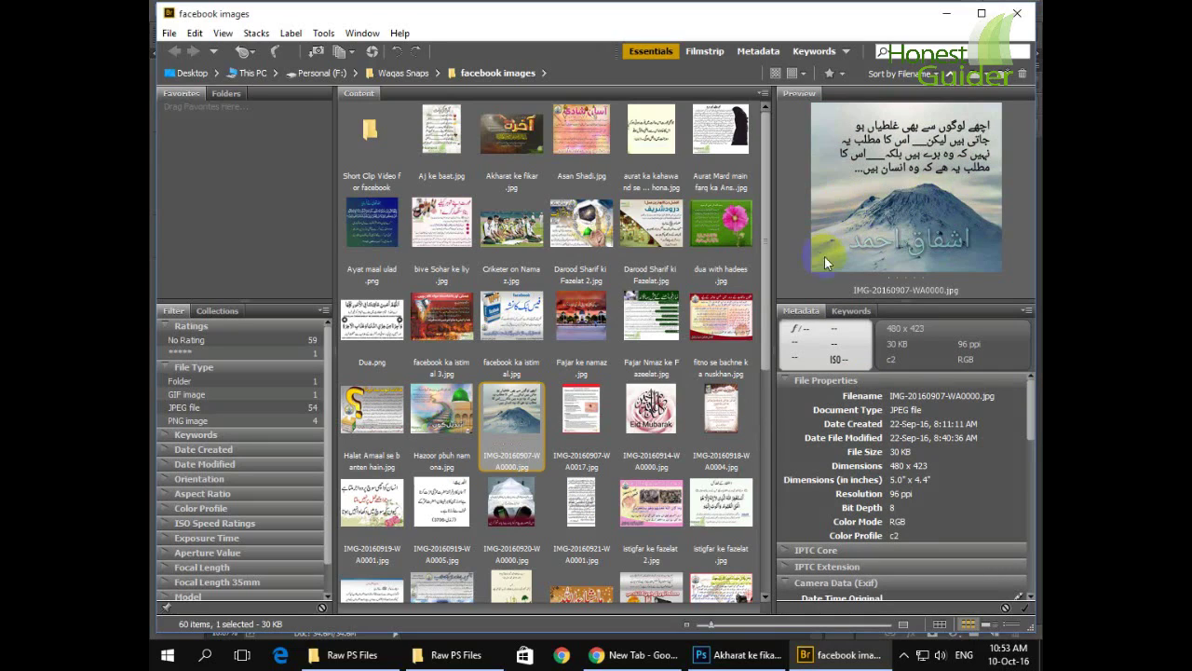
{"action": "left_click", "coordinate": [445, 321]}
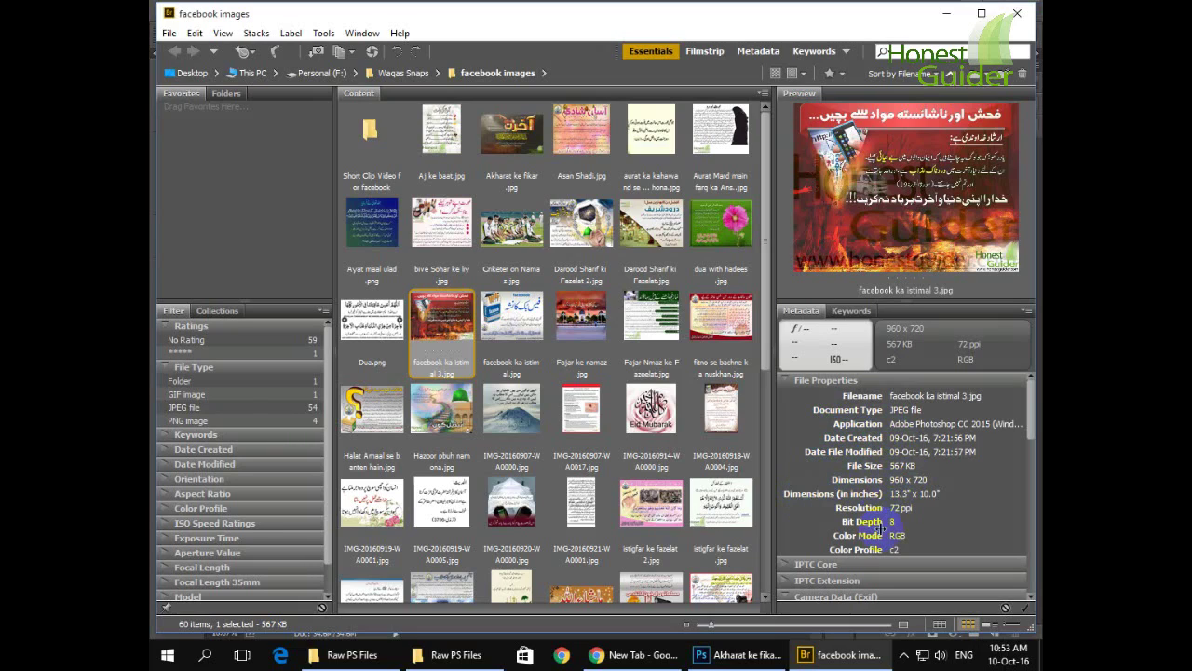
{"action": "scroll", "coordinate": [880, 508], "scroll_direction": "down", "scroll_amount": 5}
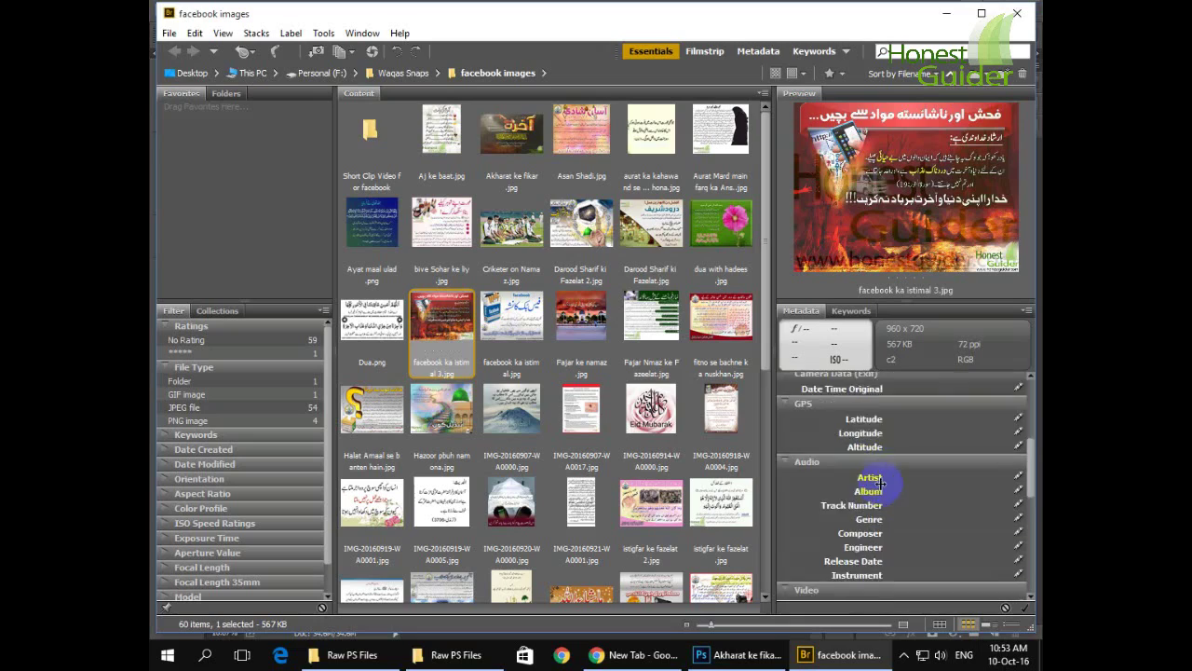
{"action": "scroll", "coordinate": [880, 483], "scroll_direction": "up", "scroll_amount": 5}
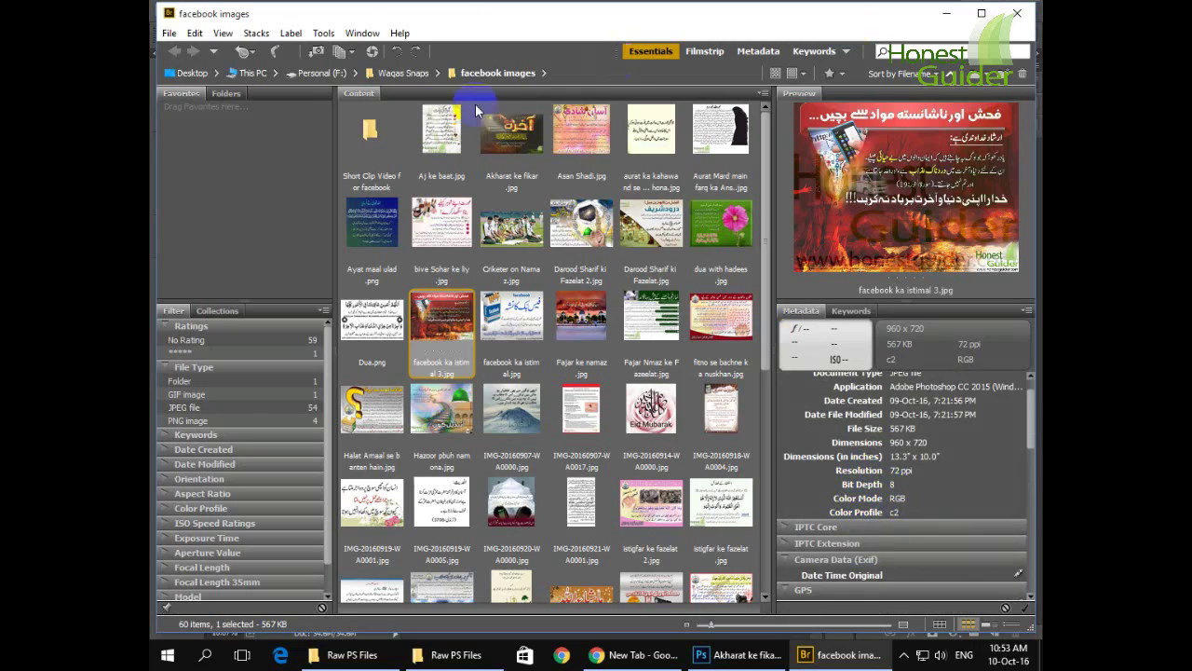
Open Hazoor pbuh namona.jpg from Bridge in Photoshop.
{"action": "left_click", "coordinate": [443, 413]}
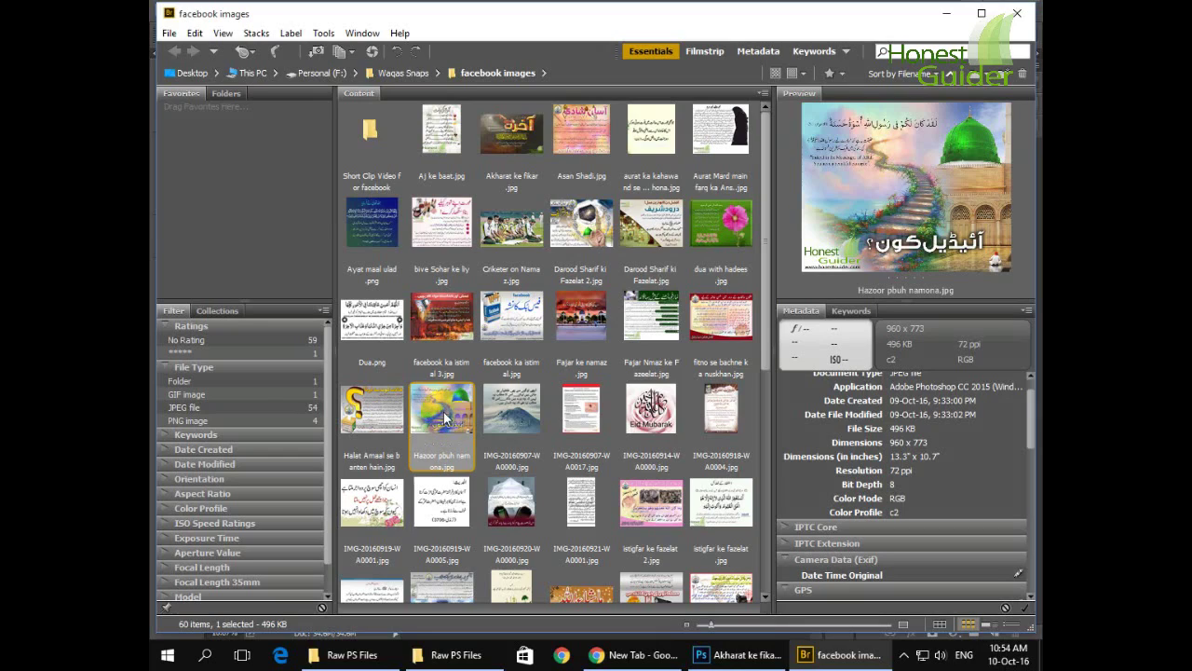
{"action": "double_click", "coordinate": [445, 417]}
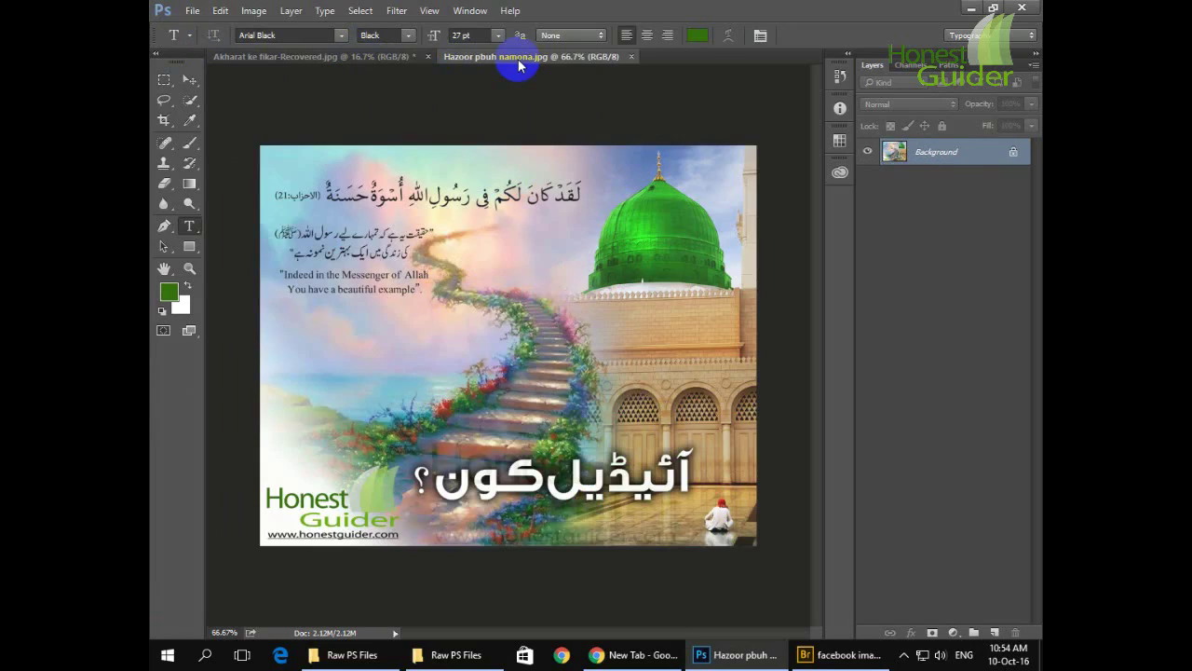
{"action": "left_click", "coordinate": [192, 11]}
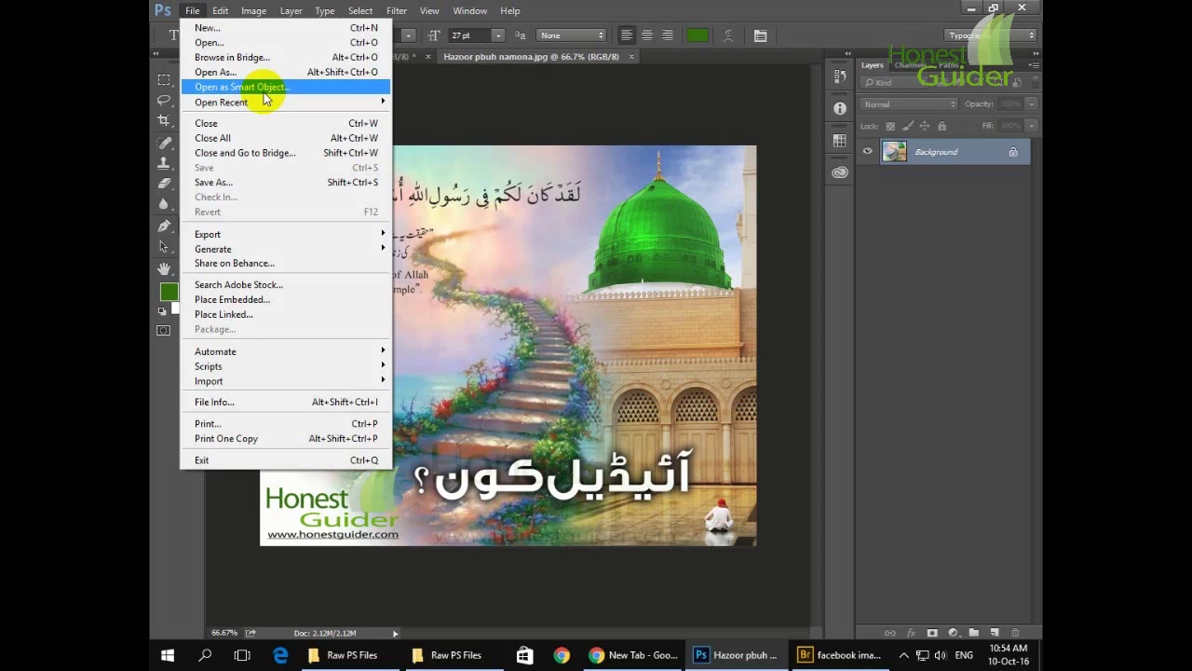
{"action": "mouse_move", "coordinate": [260, 104]}
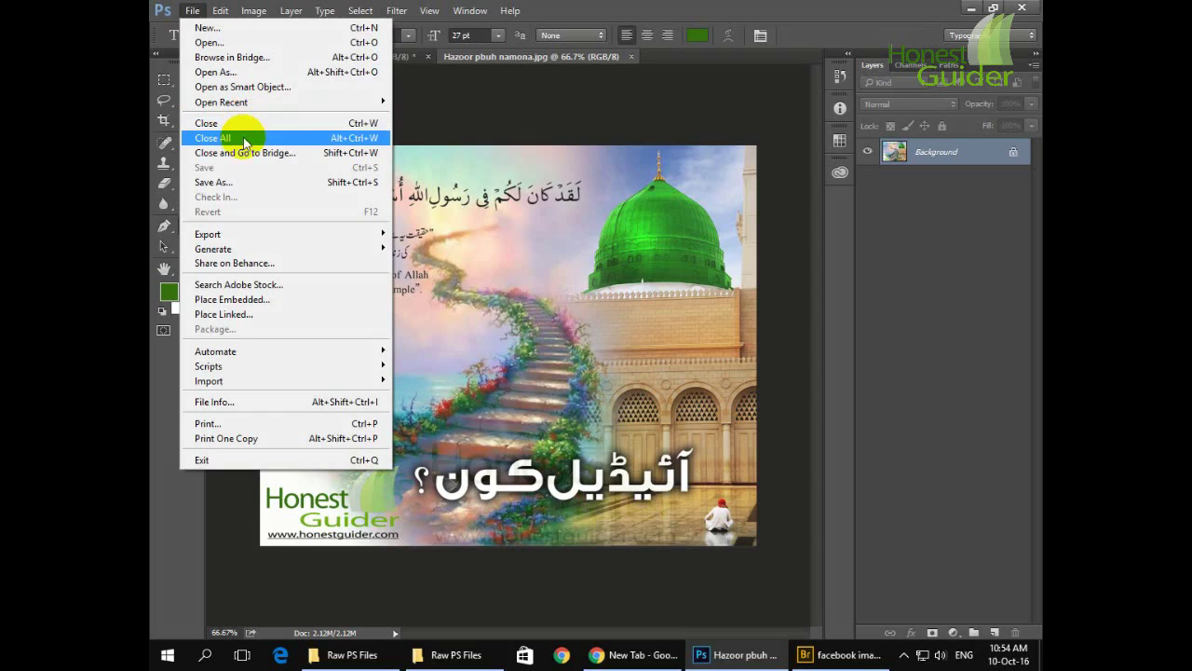
{"action": "left_click", "coordinate": [450, 126]}
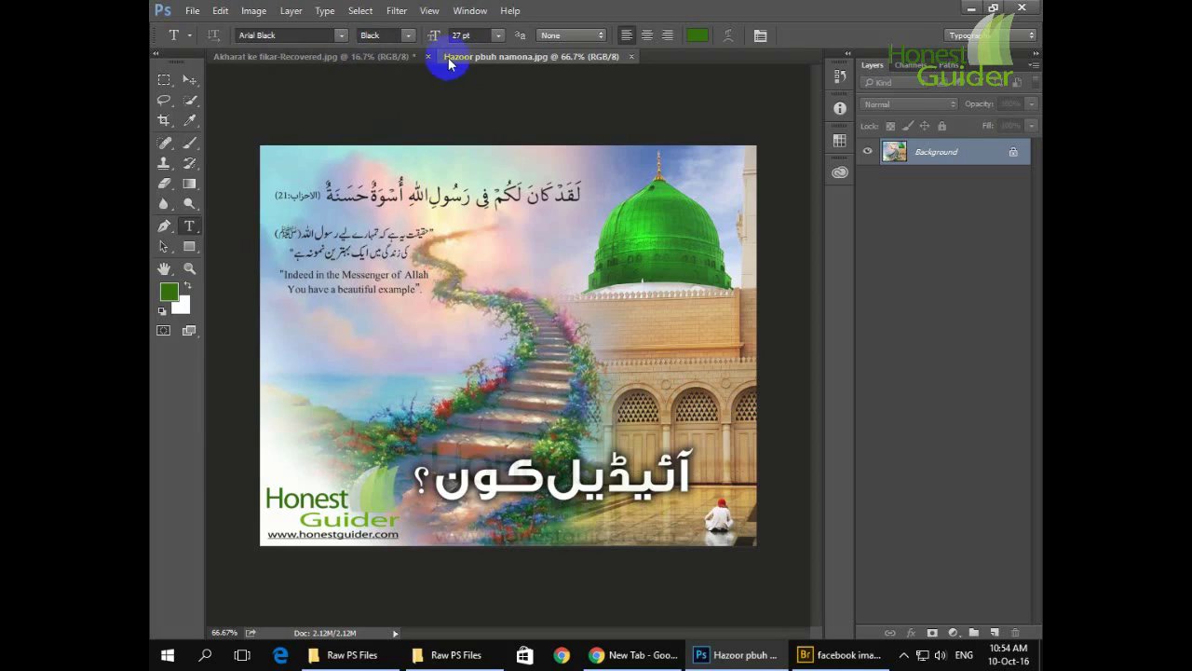
Bring the Akharat ke fikar-Recovered.jpg document to the front.
{"action": "left_click", "coordinate": [401, 59]}
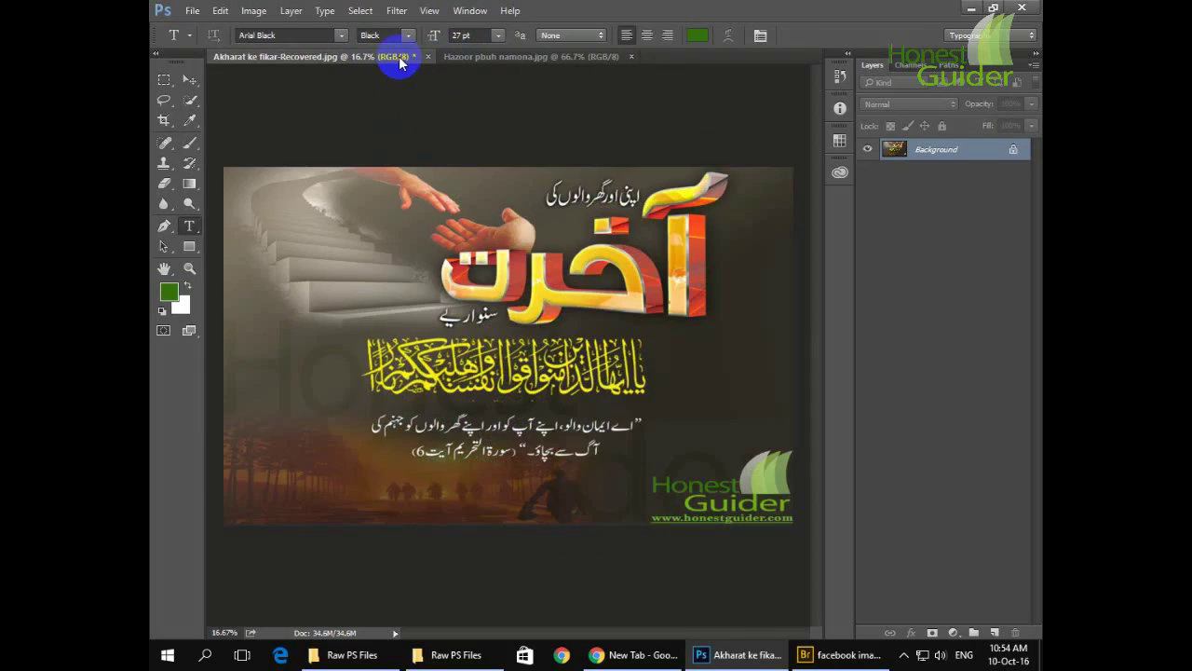
{"action": "left_click", "coordinate": [192, 11]}
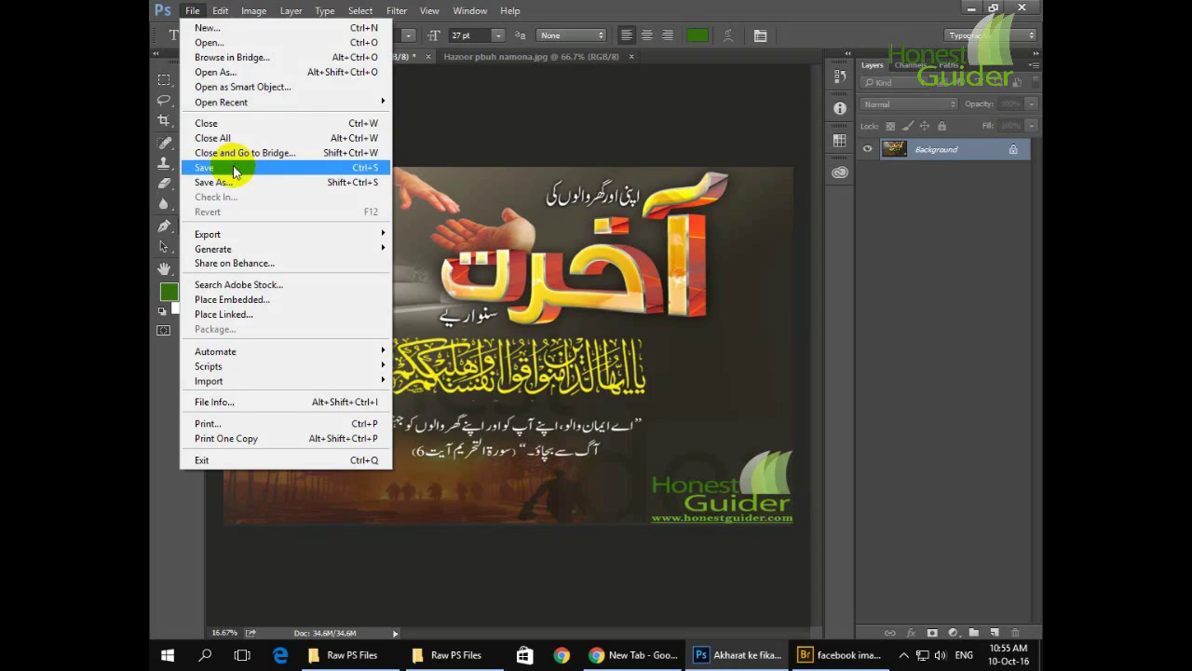
{"action": "left_click", "coordinate": [434, 118]}
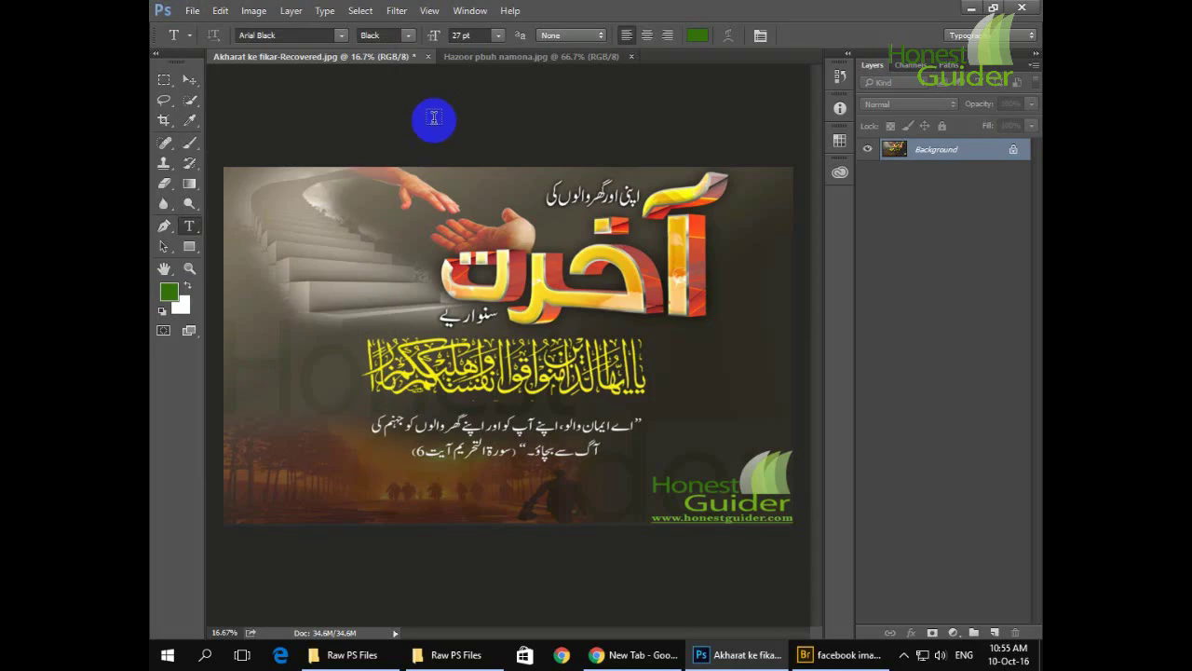
Try the JPEG, PNG and Photoshop PSD formats in Save As for Akharat ke fikar-Recovered, and leave without saving.
{"action": "left_click", "coordinate": [192, 11]}
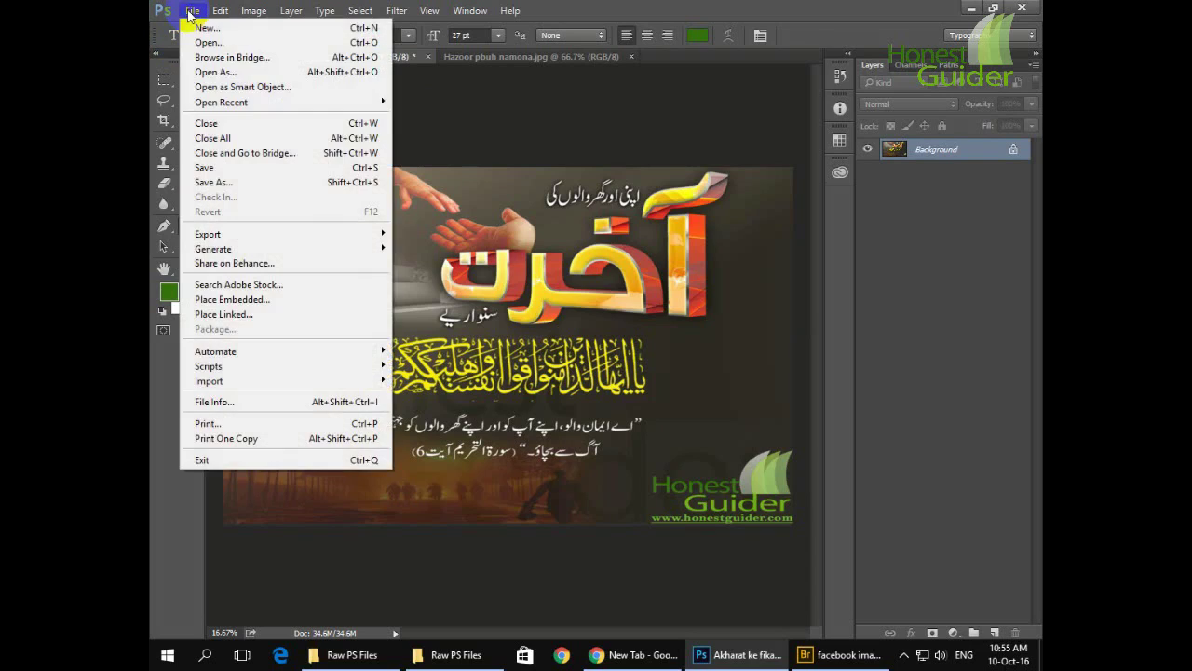
{"action": "left_click", "coordinate": [247, 183]}
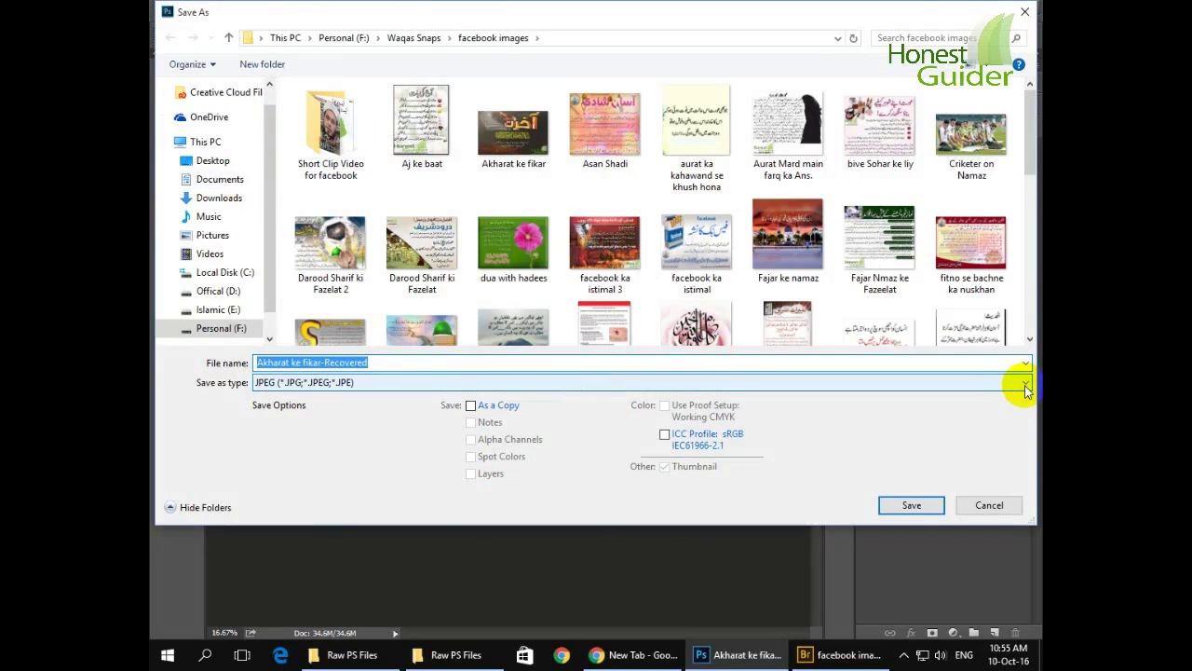
{"action": "left_click", "coordinate": [1024, 388]}
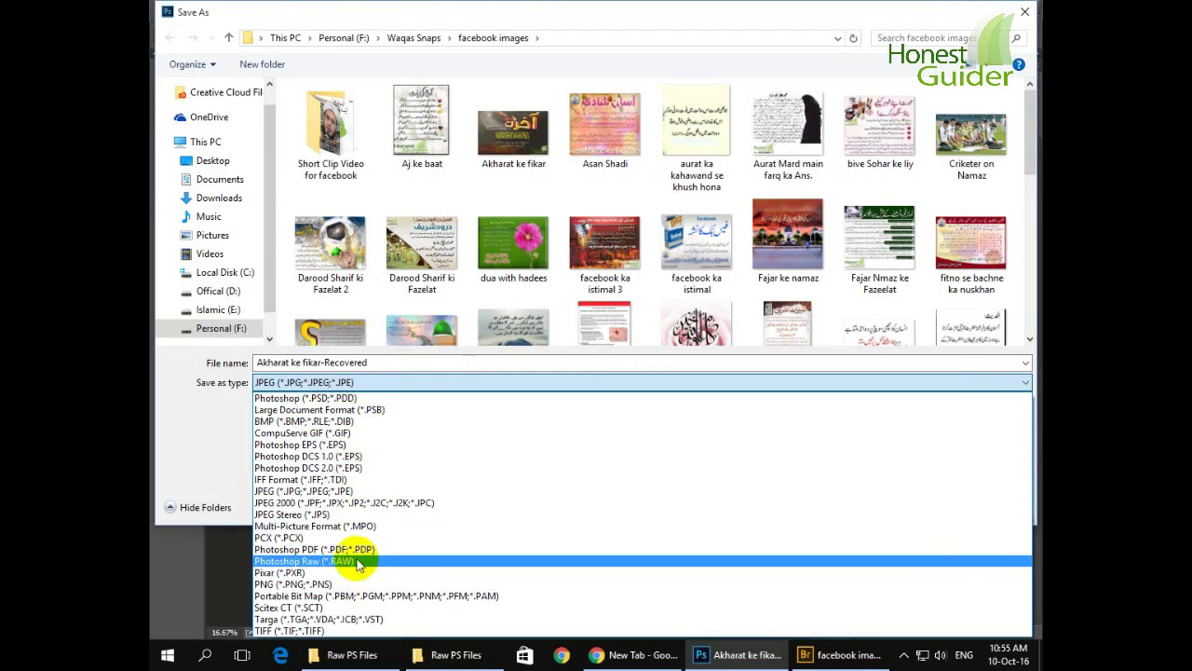
{"action": "left_click", "coordinate": [345, 491]}
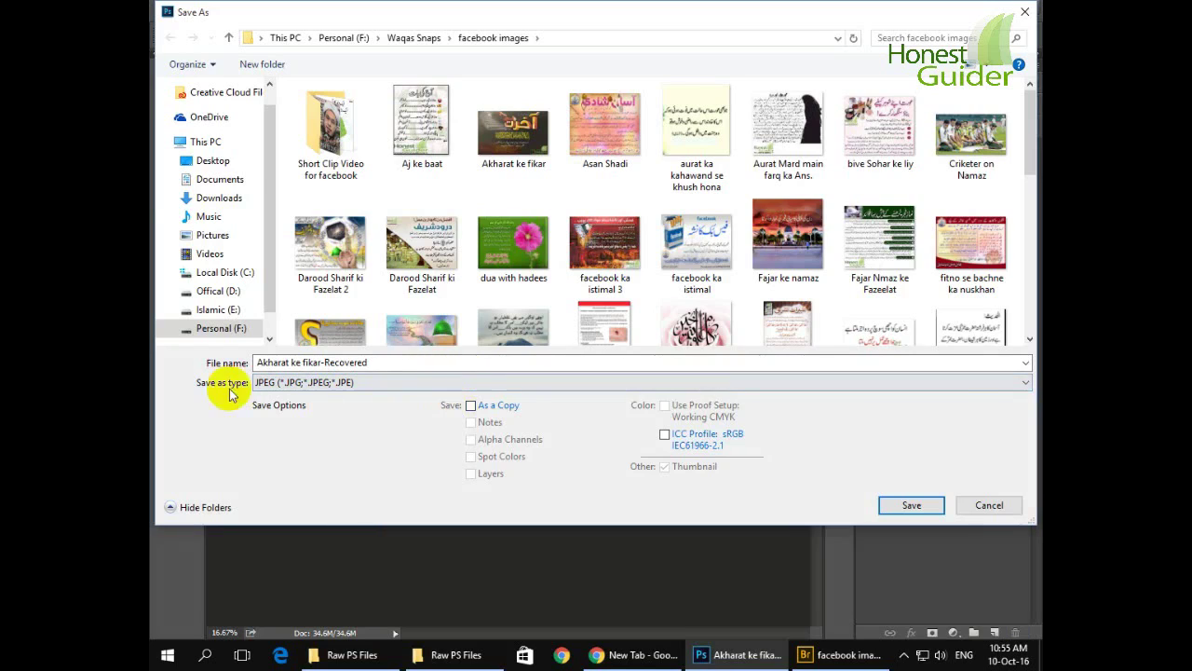
{"action": "left_click", "coordinate": [1013, 384]}
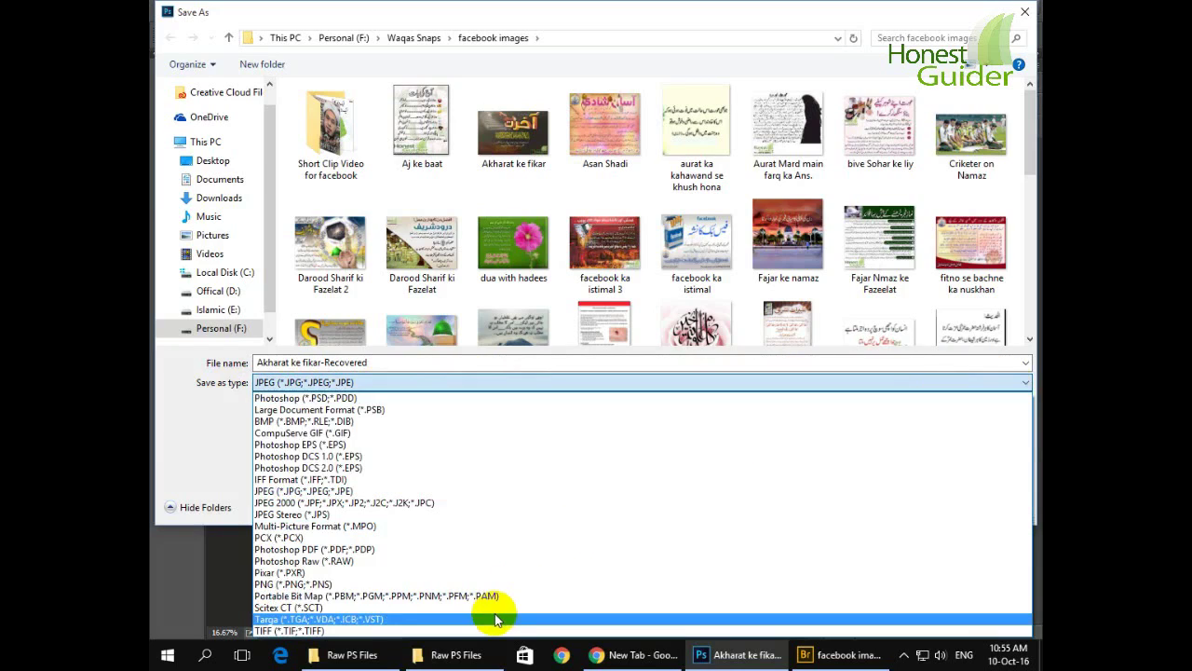
{"action": "left_click", "coordinate": [312, 583]}
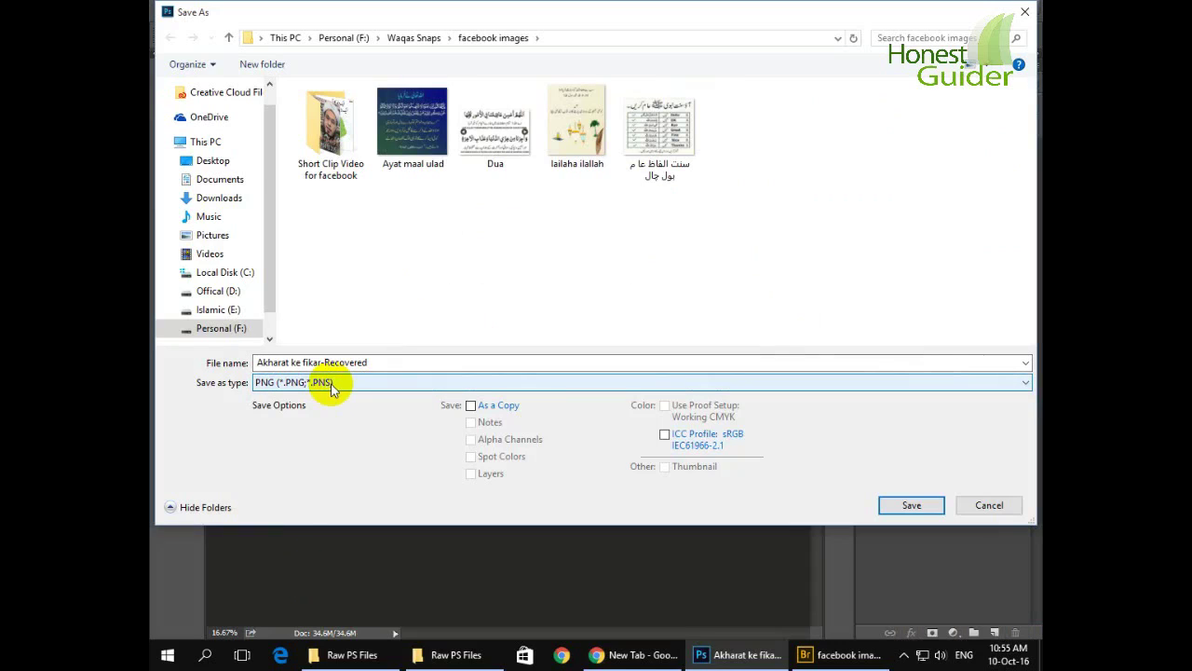
{"action": "left_click", "coordinate": [1021, 387]}
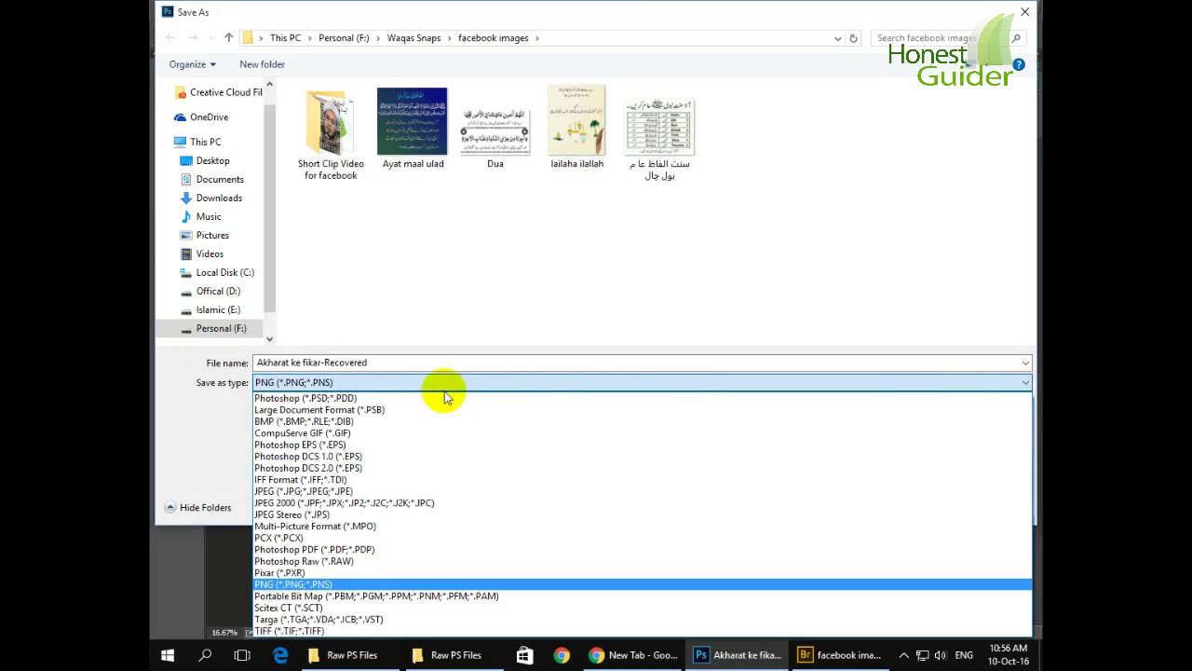
{"action": "left_click", "coordinate": [339, 398]}
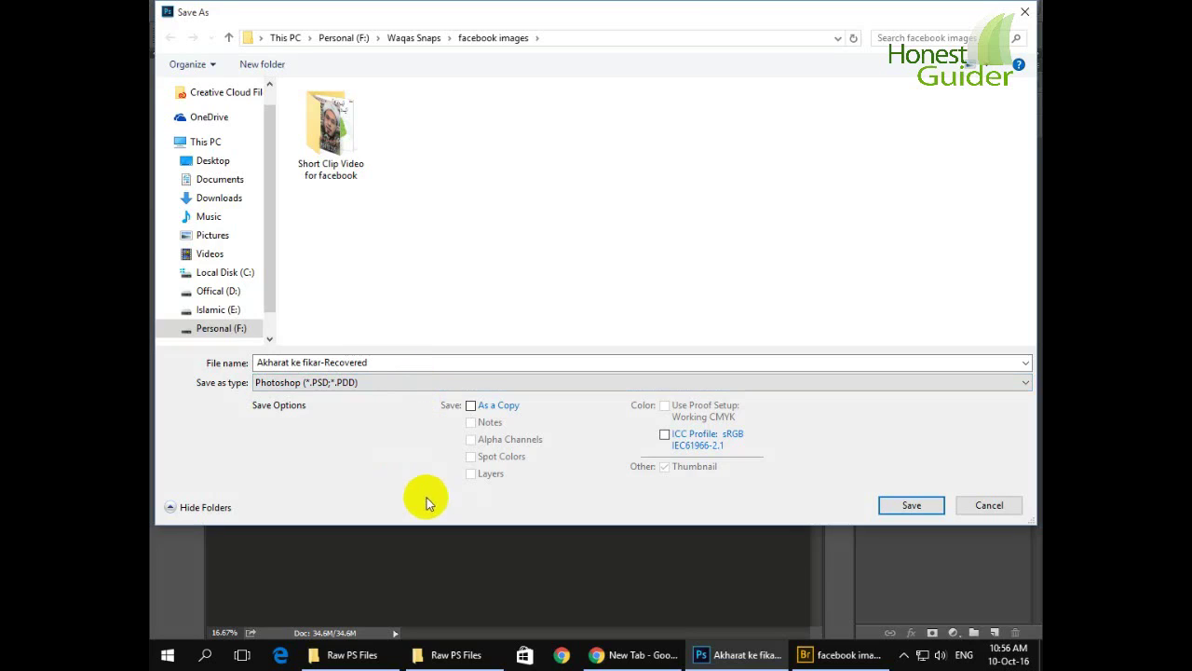
{"action": "left_click", "coordinate": [989, 505]}
{"action": "left_click", "coordinate": [192, 10]}
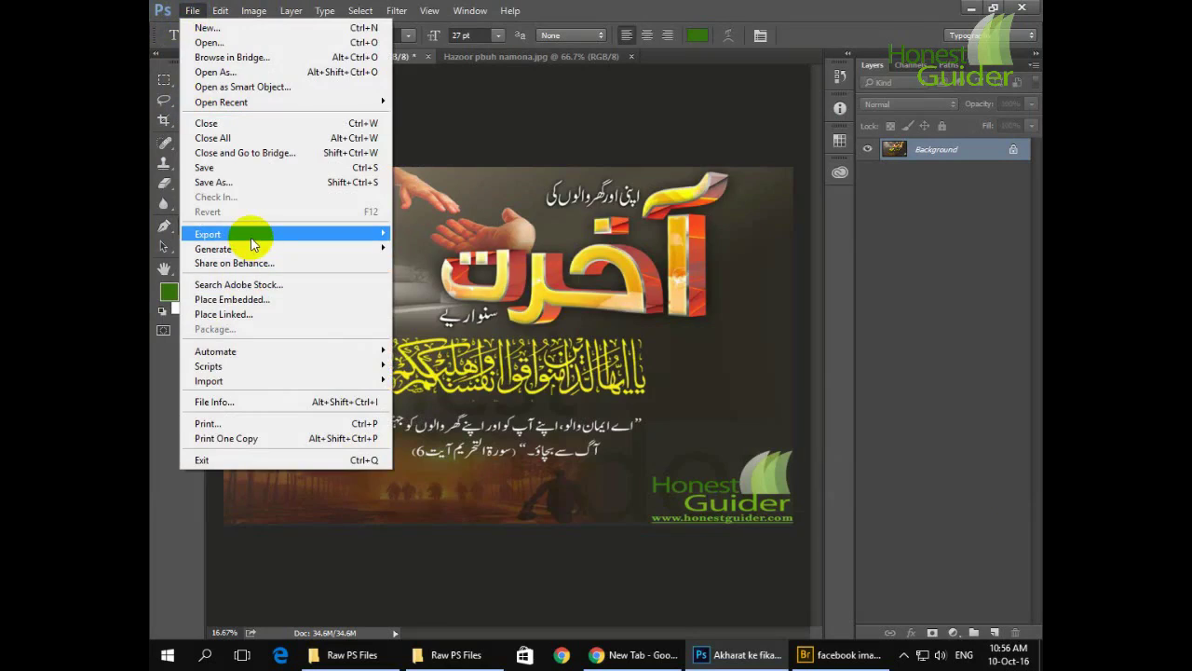
{"action": "mouse_move", "coordinate": [252, 239]}
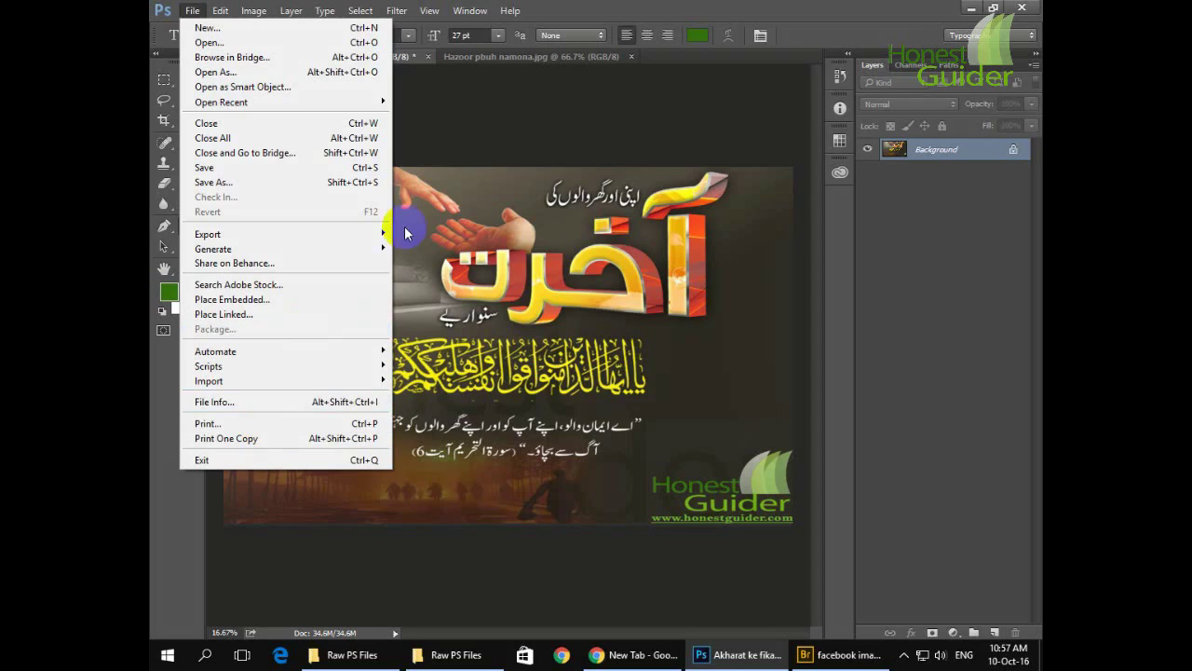
{"action": "left_click", "coordinate": [477, 121]}
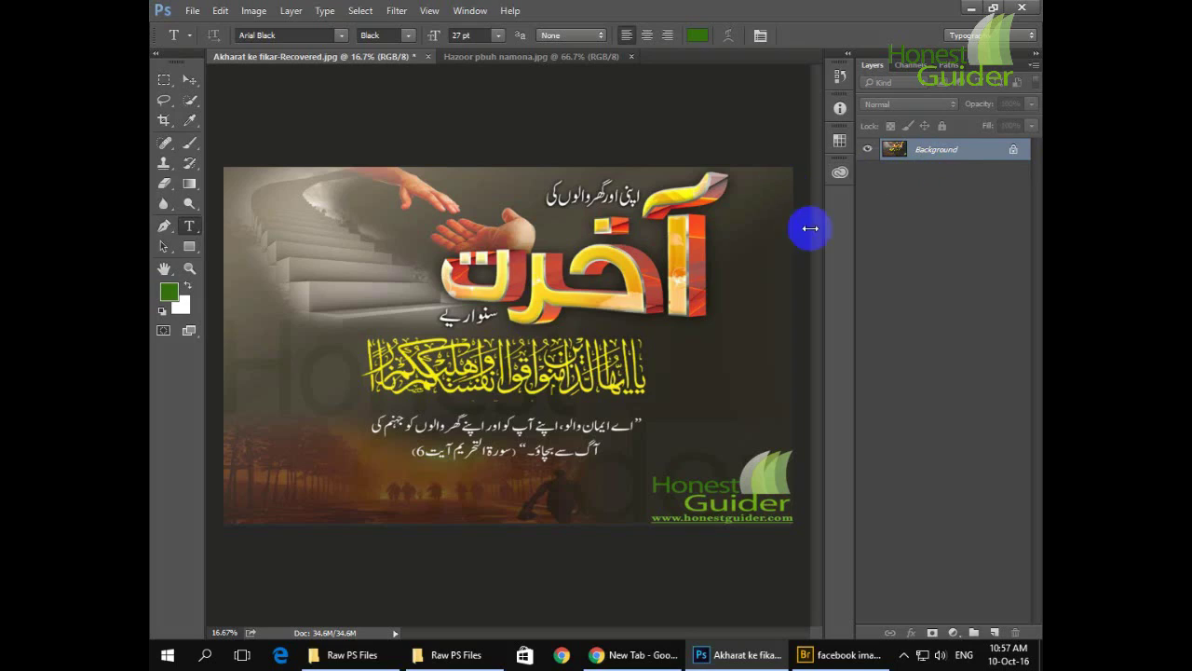
Add a new empty layer above the Background layer.
{"action": "double_click", "coordinate": [933, 149]}
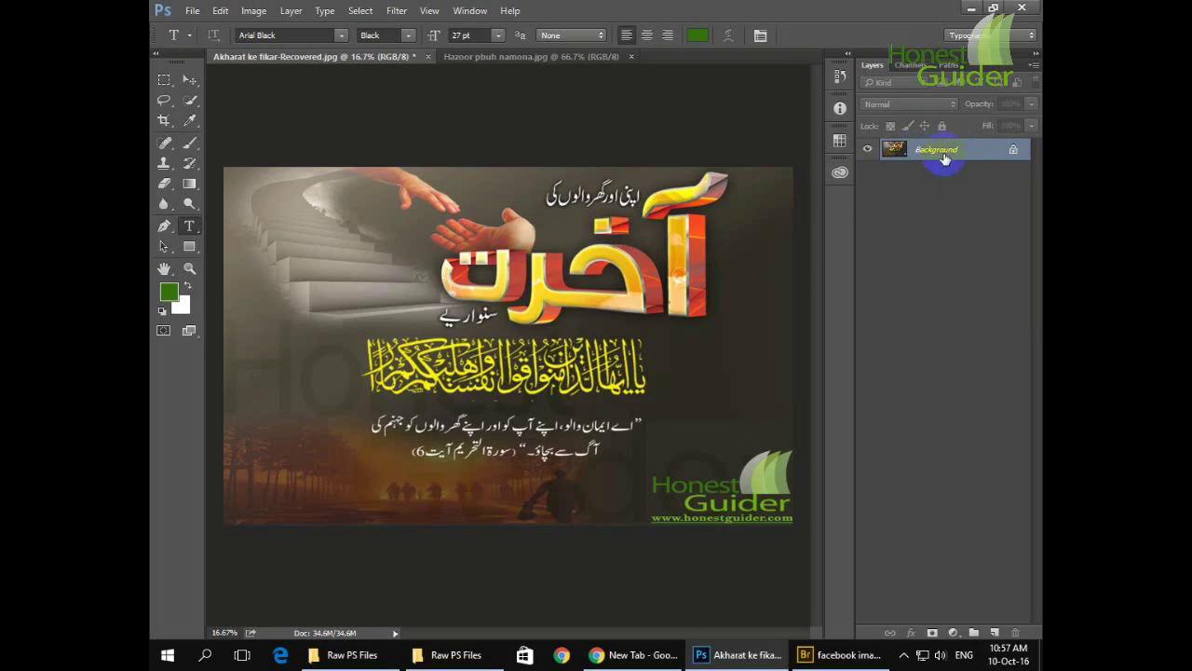
{"action": "left_click", "coordinate": [825, 170]}
{"action": "left_click", "coordinate": [996, 637]}
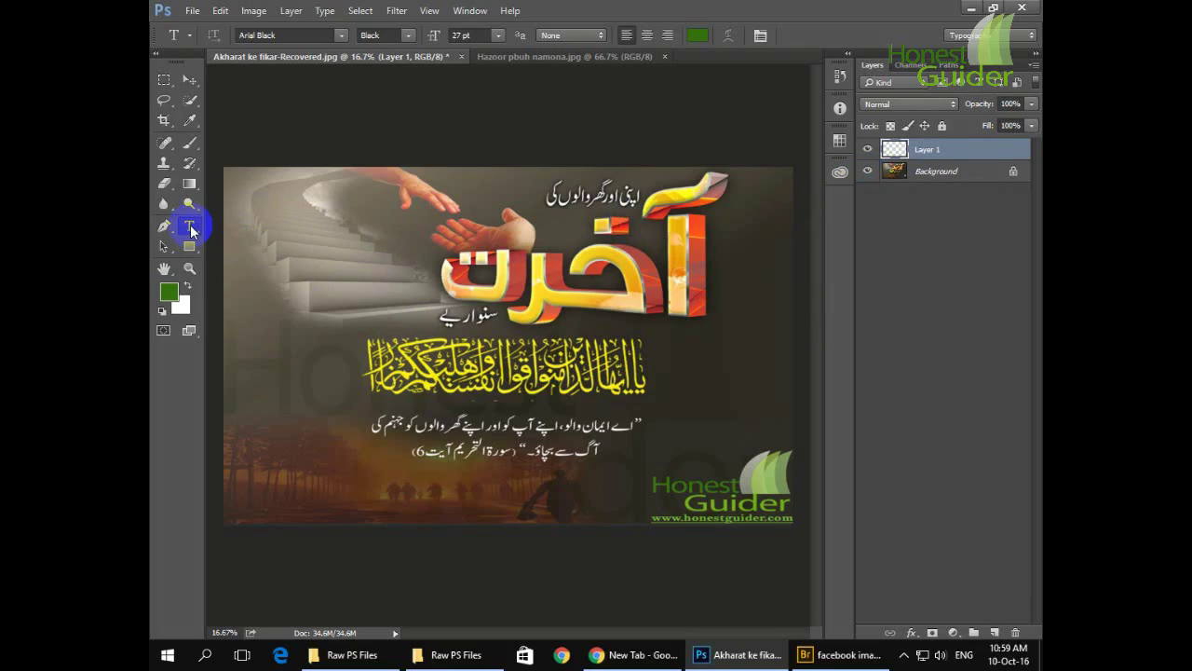
Draw a paragraph text box over the staircase in the image with the Horizontal Type tool.
{"action": "left_click_drag", "start_coordinate": [240, 197], "coordinate": [405, 313]}
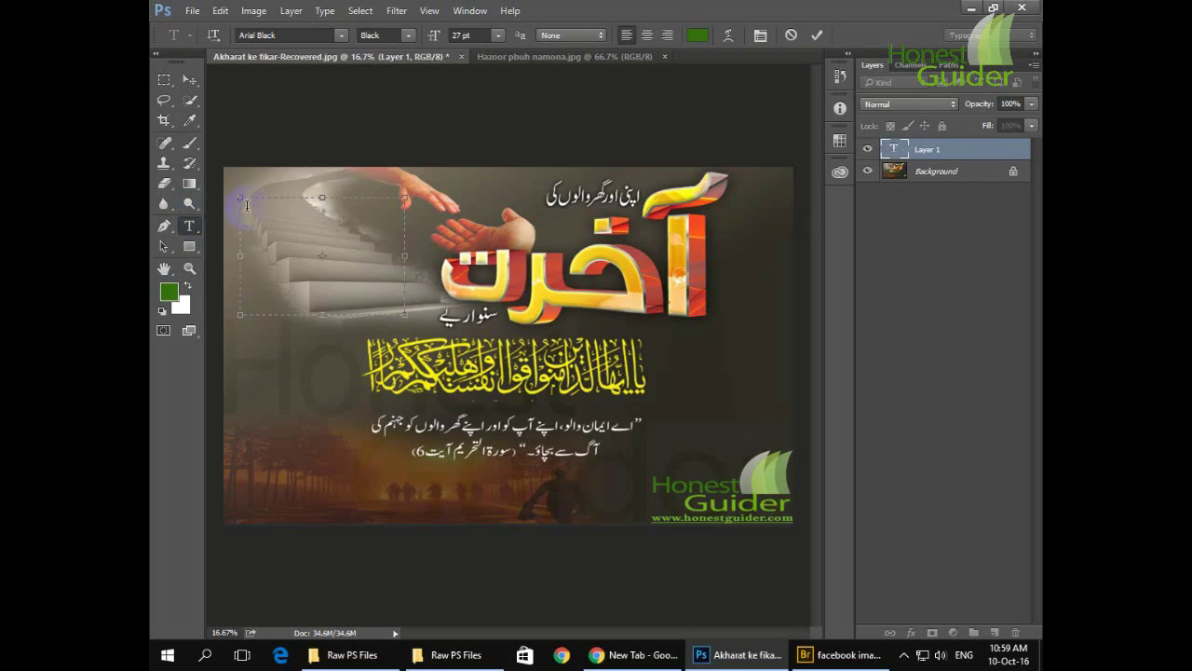
{"action": "left_click", "coordinate": [189, 227]}
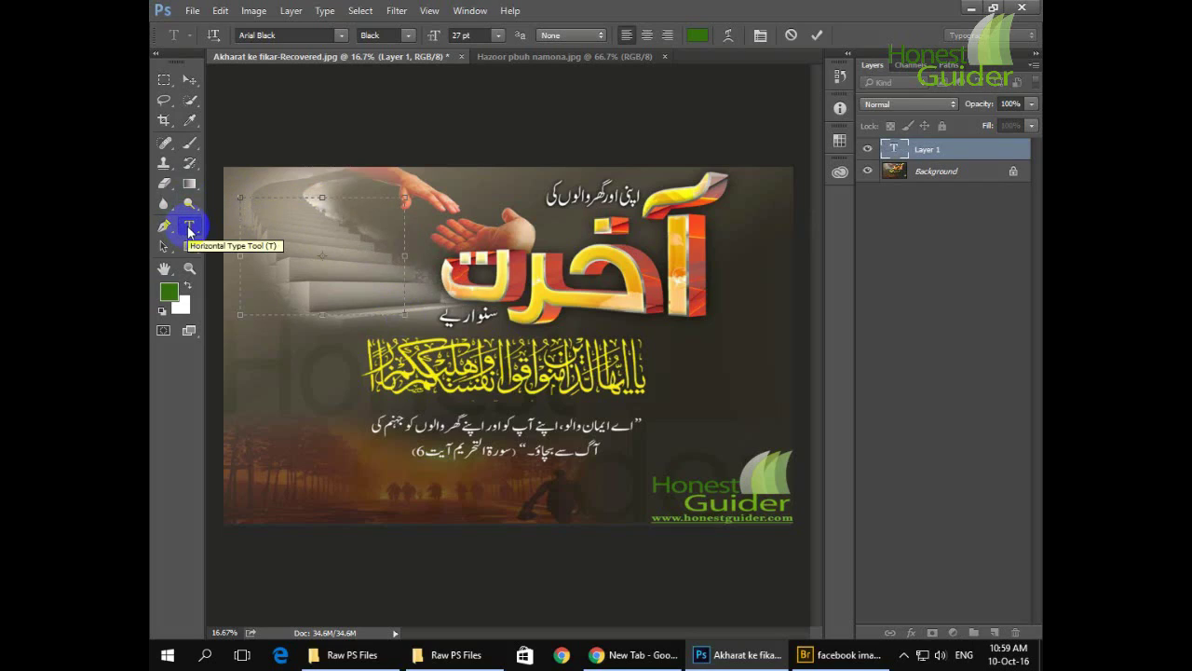
{"action": "left_click", "coordinate": [240, 200]}
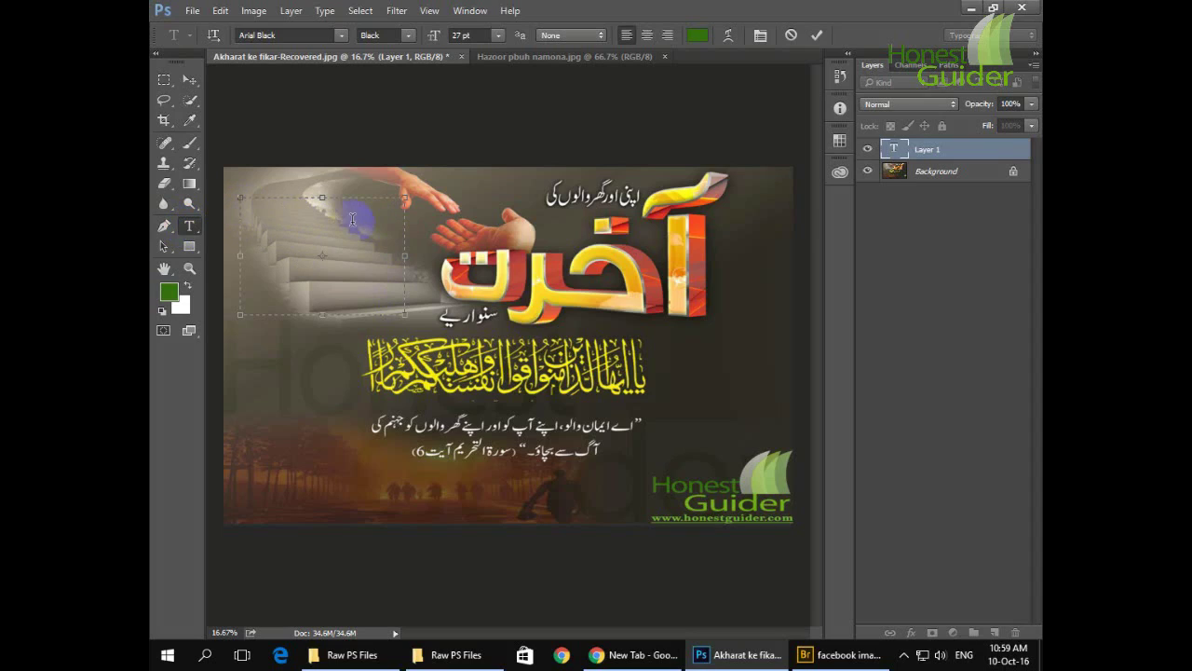
{"action": "left_click", "coordinate": [390, 285]}
{"action": "left_click", "coordinate": [915, 157]}
{"action": "left_click", "coordinate": [919, 154]}
{"action": "left_click", "coordinate": [902, 151]}
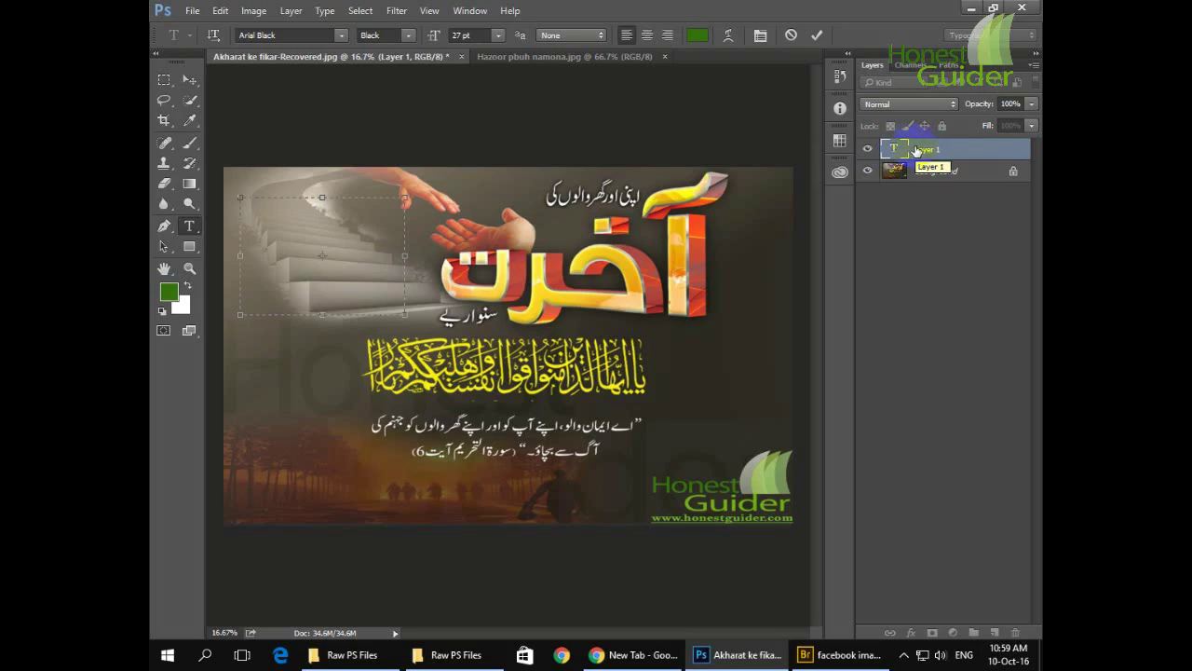
{"action": "left_click", "coordinate": [465, 201]}
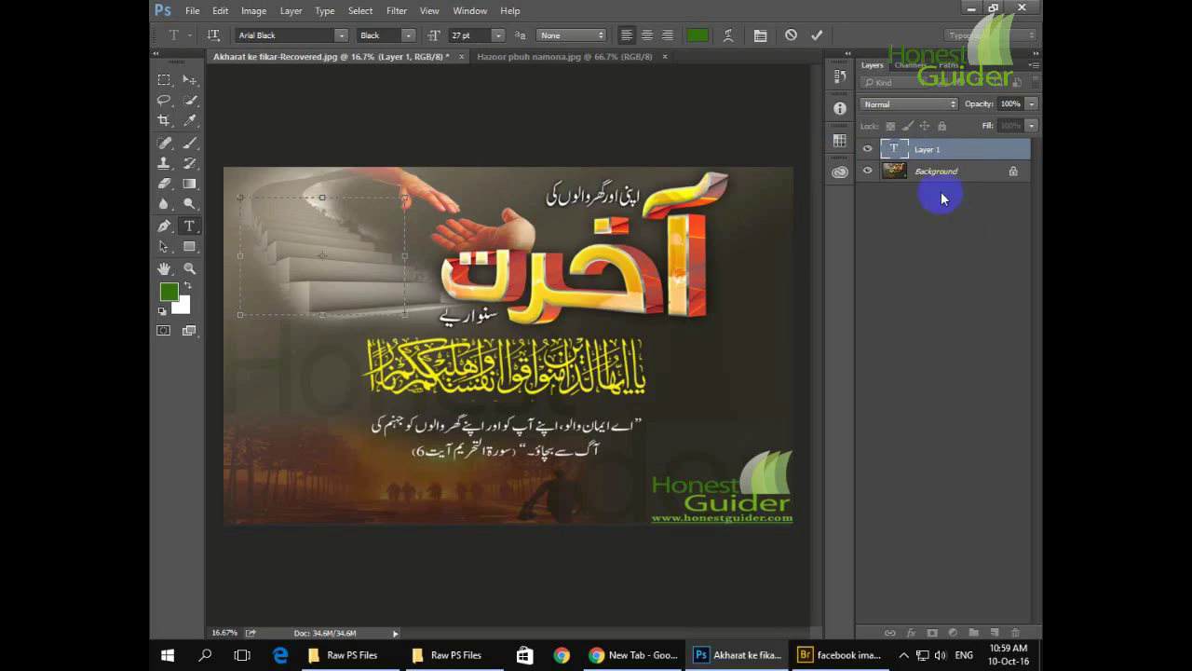
Delete the empty text layer Layer 1 above the Background layer.
{"action": "left_click", "coordinate": [903, 150]}
{"action": "mouse_move", "coordinate": [906, 150]}
{"action": "left_mouse_down"}
{"action": "mouse_move", "coordinate": [863, 151]}
{"action": "mouse_move", "coordinate": [886, 152]}
{"action": "mouse_move", "coordinate": [1031, 580]}
{"action": "mouse_move", "coordinate": [1012, 629]}
{"action": "mouse_move", "coordinate": [900, 151]}
{"action": "left_mouse_up"}
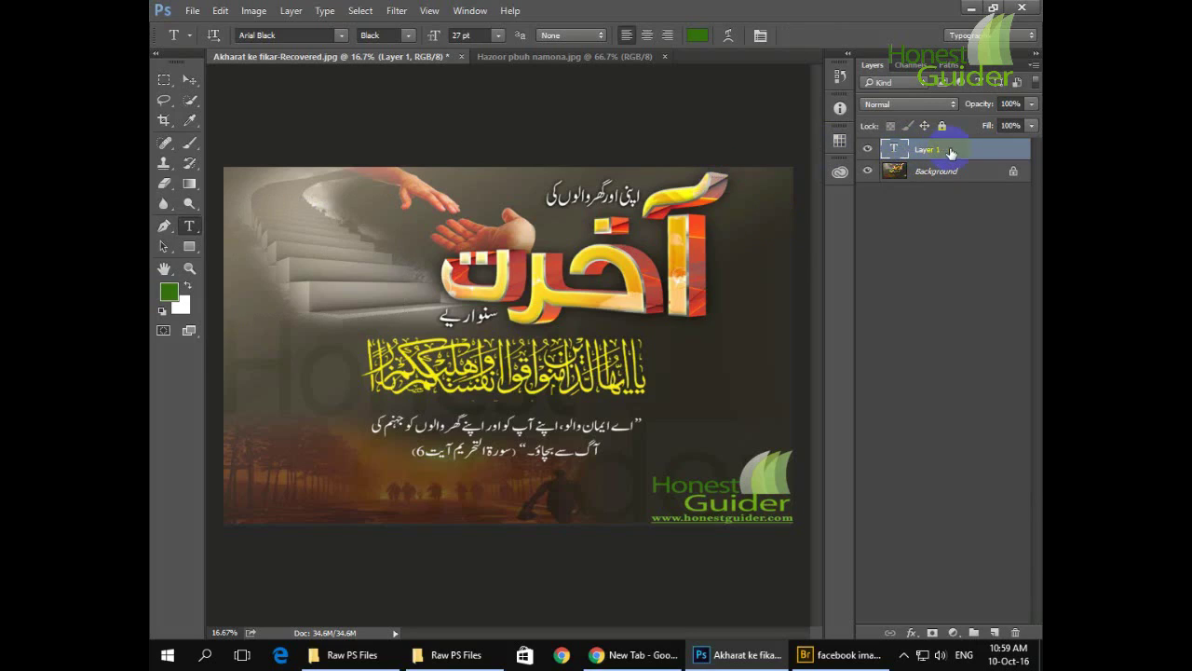
{"action": "left_click", "coordinate": [1015, 633]}
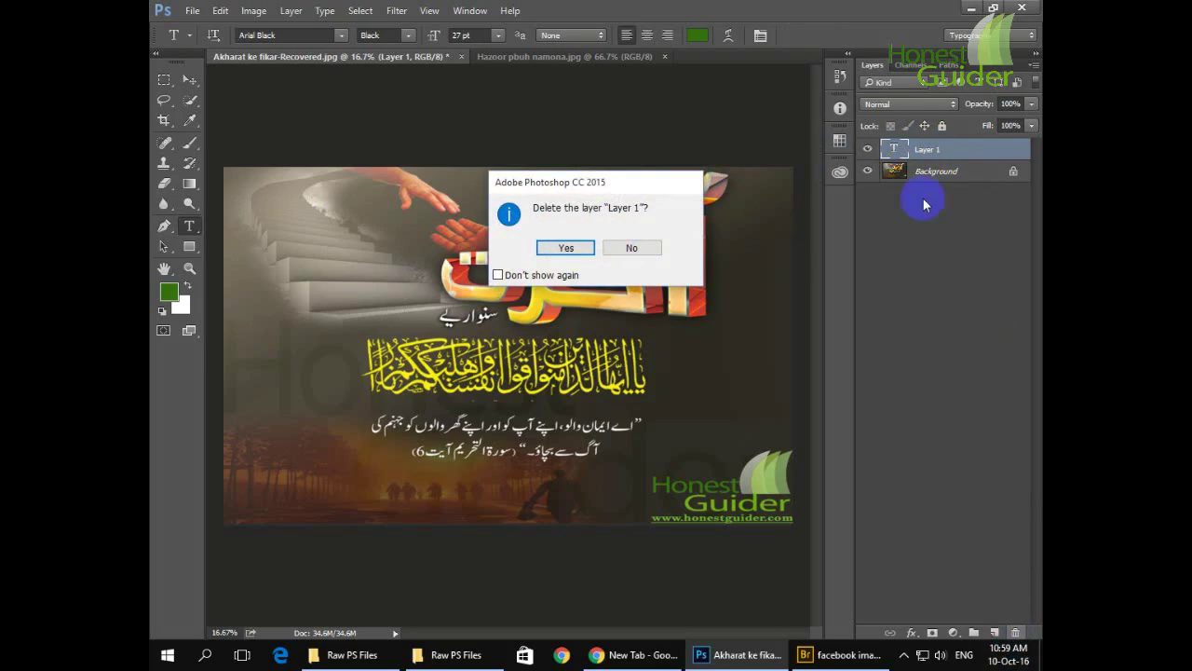
{"action": "left_click", "coordinate": [568, 247]}
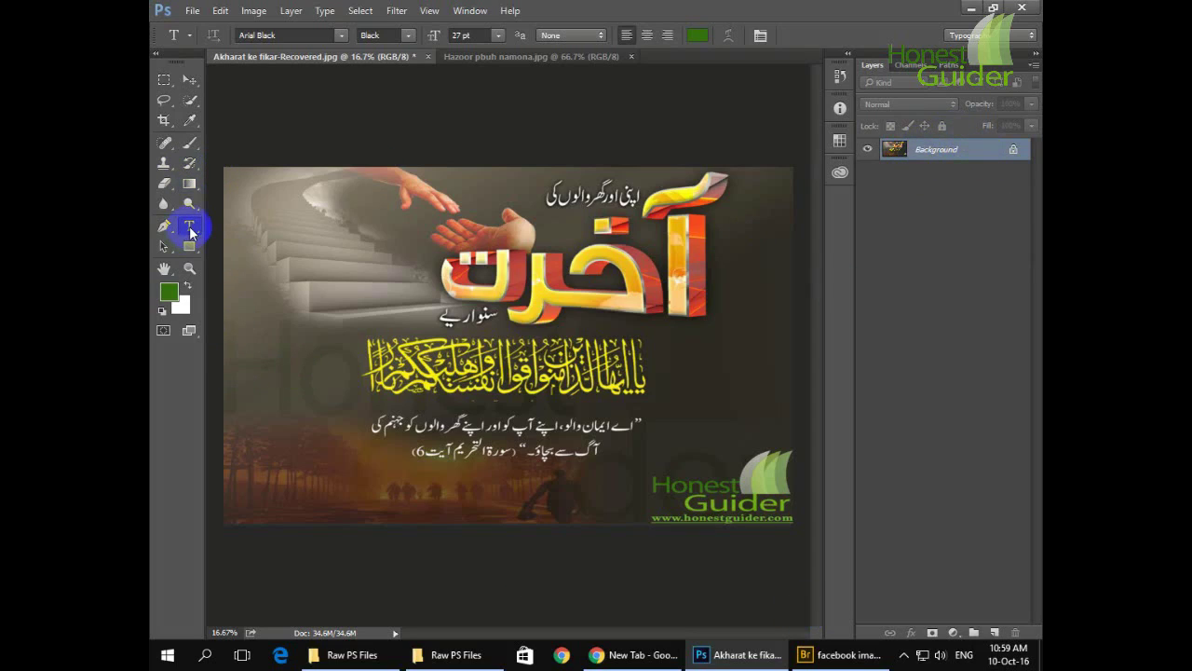
Draw a new paragraph text box across the staircase with the Horizontal Type tool.
{"action": "left_click_drag", "start_coordinate": [242, 198], "coordinate": [438, 323]}
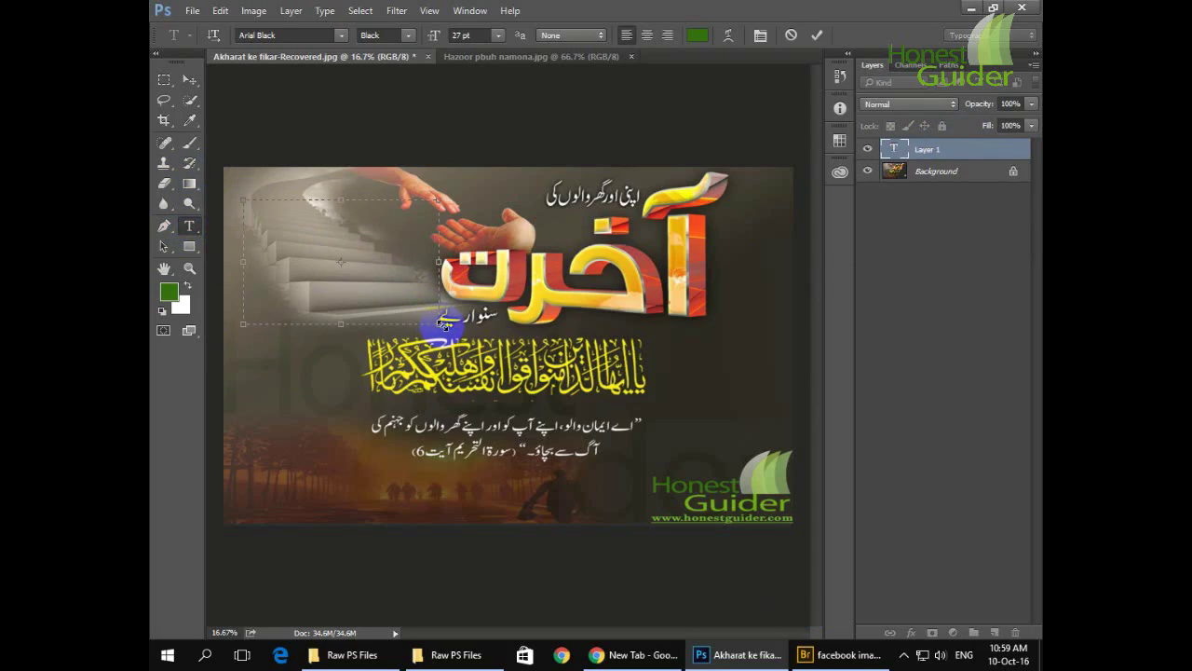
{"action": "left_click", "coordinate": [384, 262]}
{"action": "double_click", "coordinate": [927, 151]}
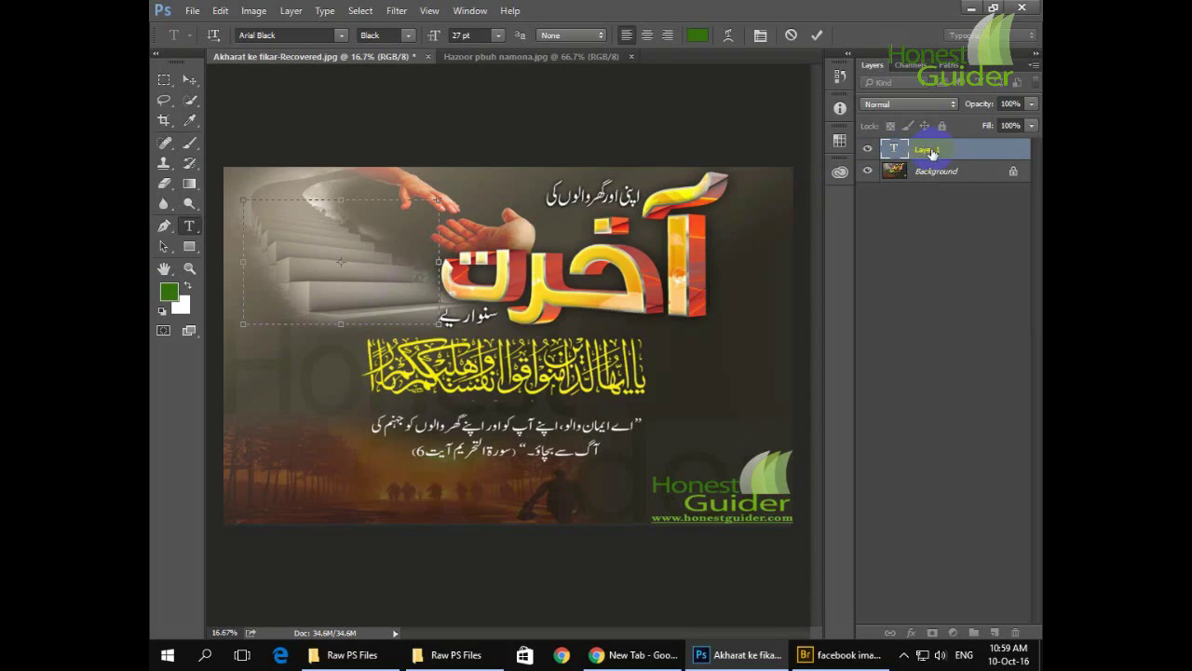
{"action": "left_click", "coordinate": [662, 170]}
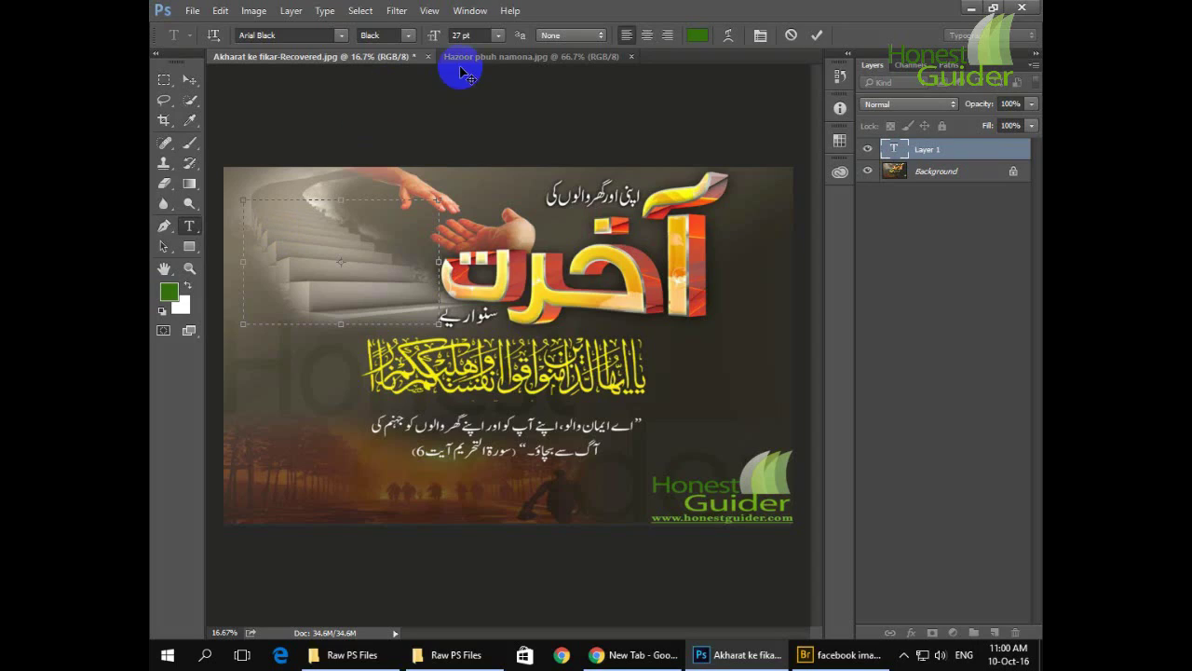
Set the font size to 150 pt and enter "Honest Guider" in the text box over the staircase.
{"action": "left_click", "coordinate": [485, 35]}
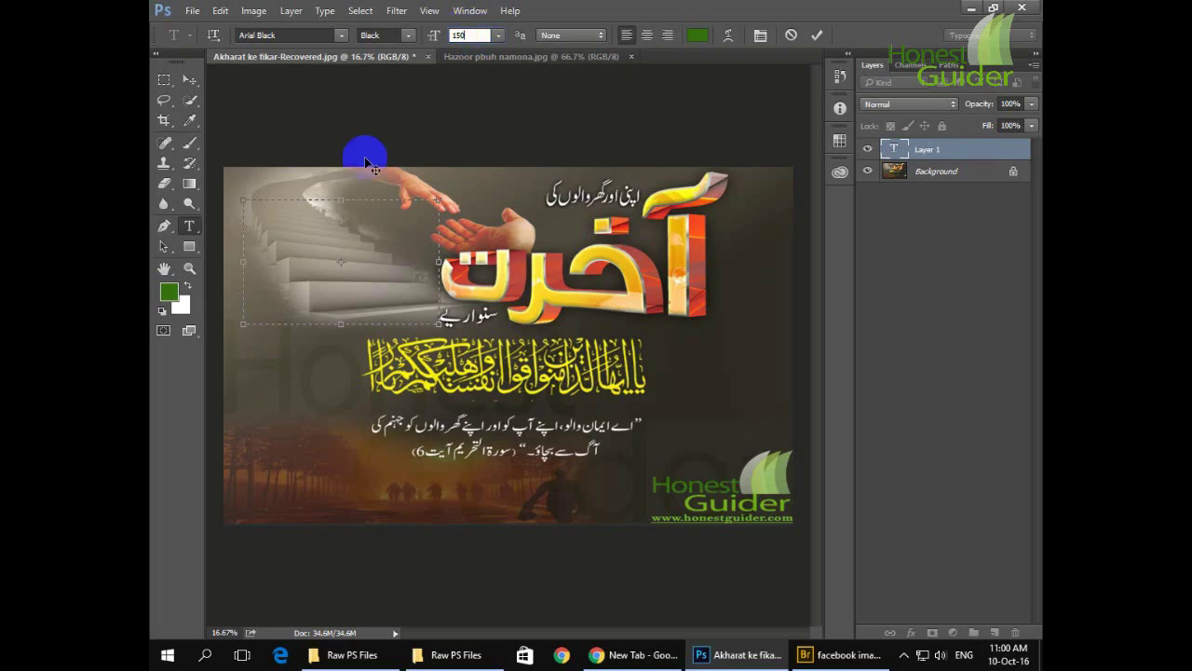
{"action": "key", "text": "Return"}
{"action": "type", "text": "Ho"}
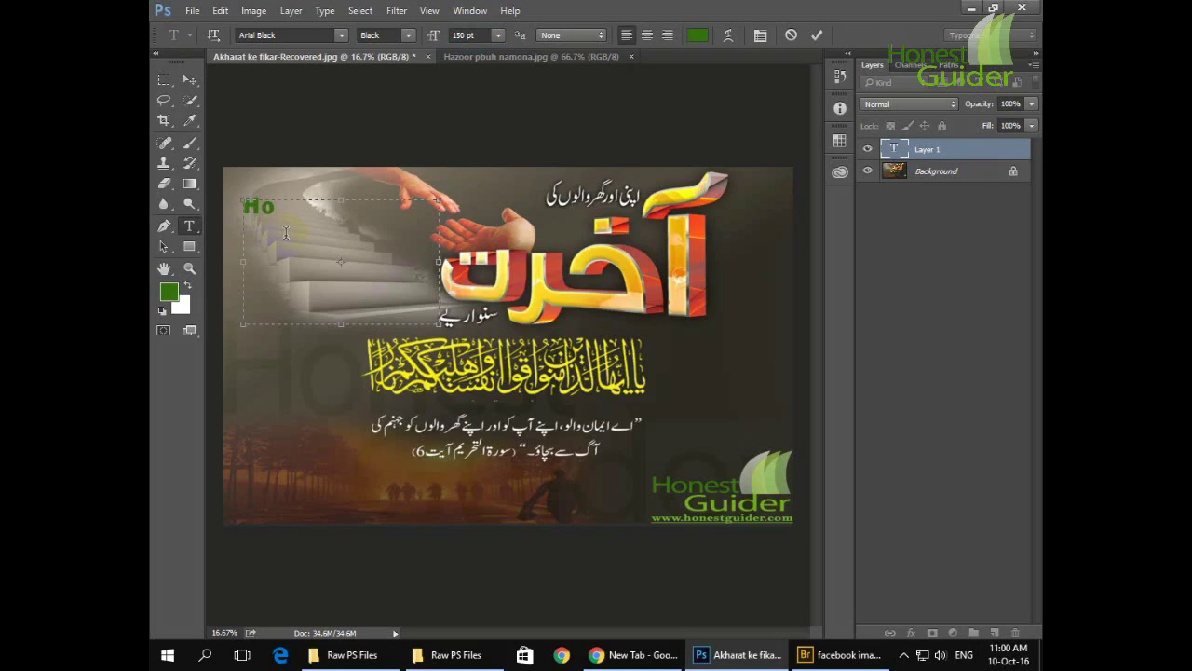
{"action": "type", "text": "nse"}
{"action": "type", "text": "st"}
{"action": "type", "text": " Guider"}
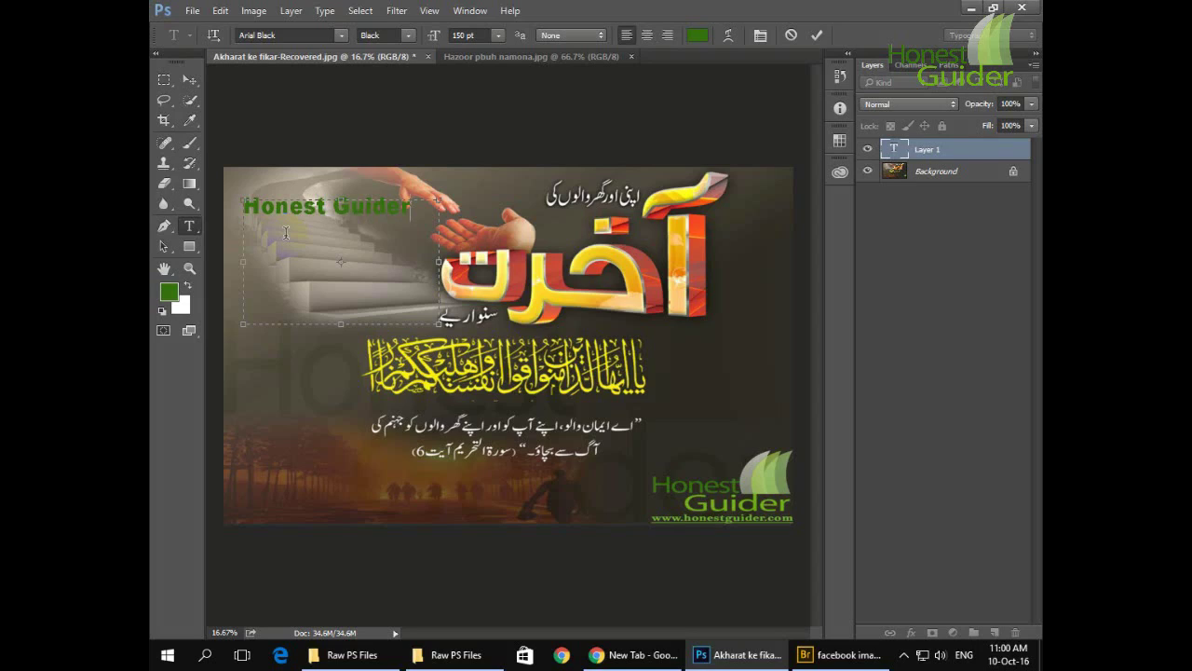
{"action": "left_click", "coordinate": [400, 235]}
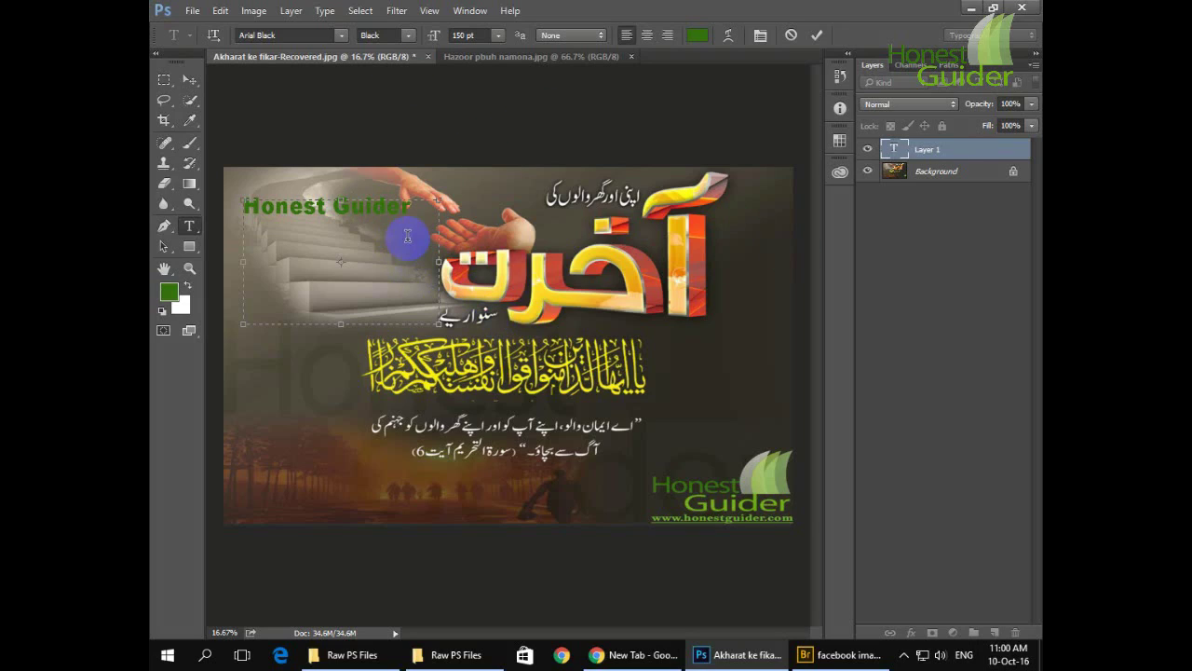
{"action": "left_click", "coordinate": [328, 270]}
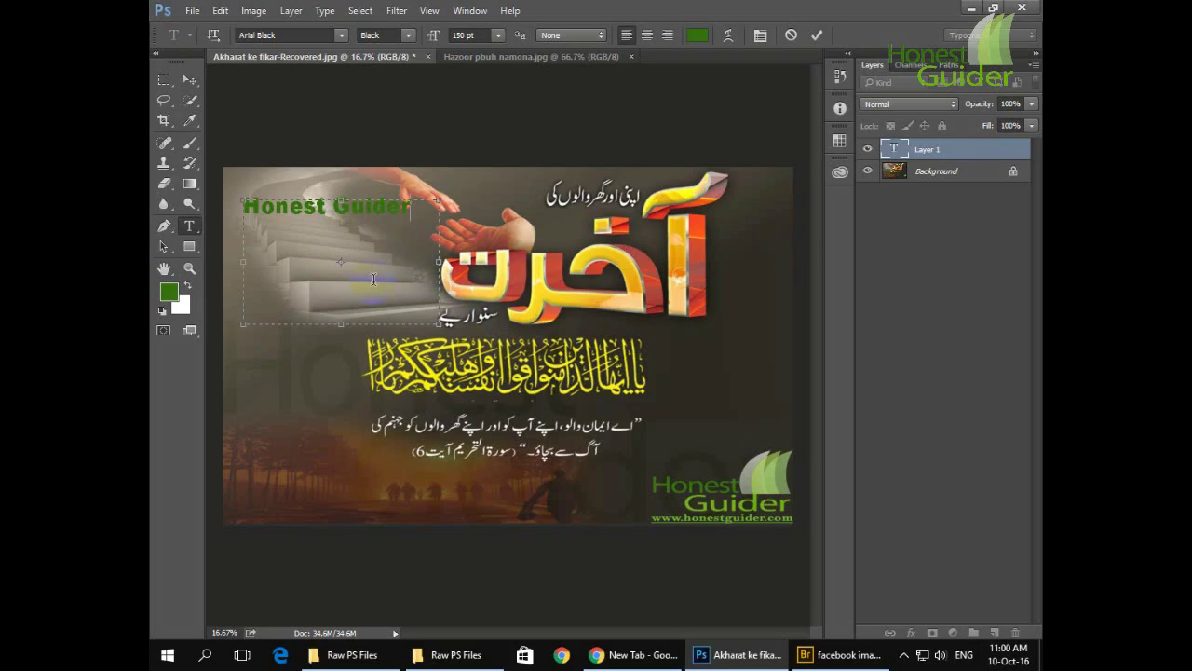
Hide the Honest Guider text layer and the Background layer in turn, and make both visible again.
{"action": "left_click", "coordinate": [920, 151]}
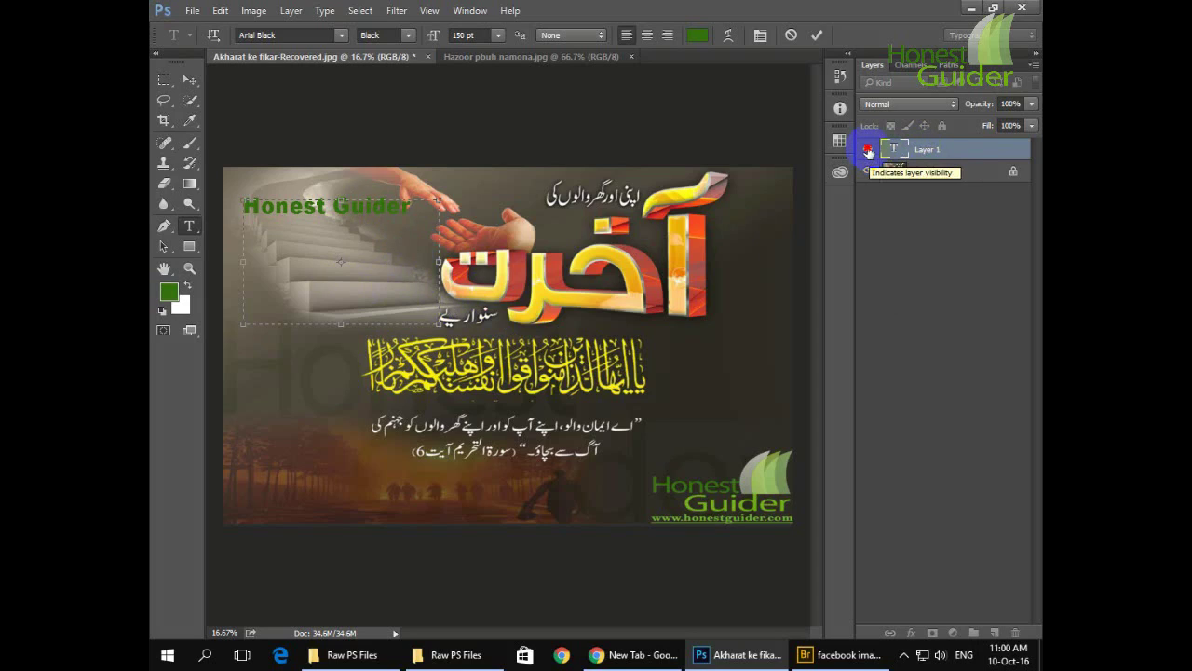
{"action": "left_click", "coordinate": [868, 150]}
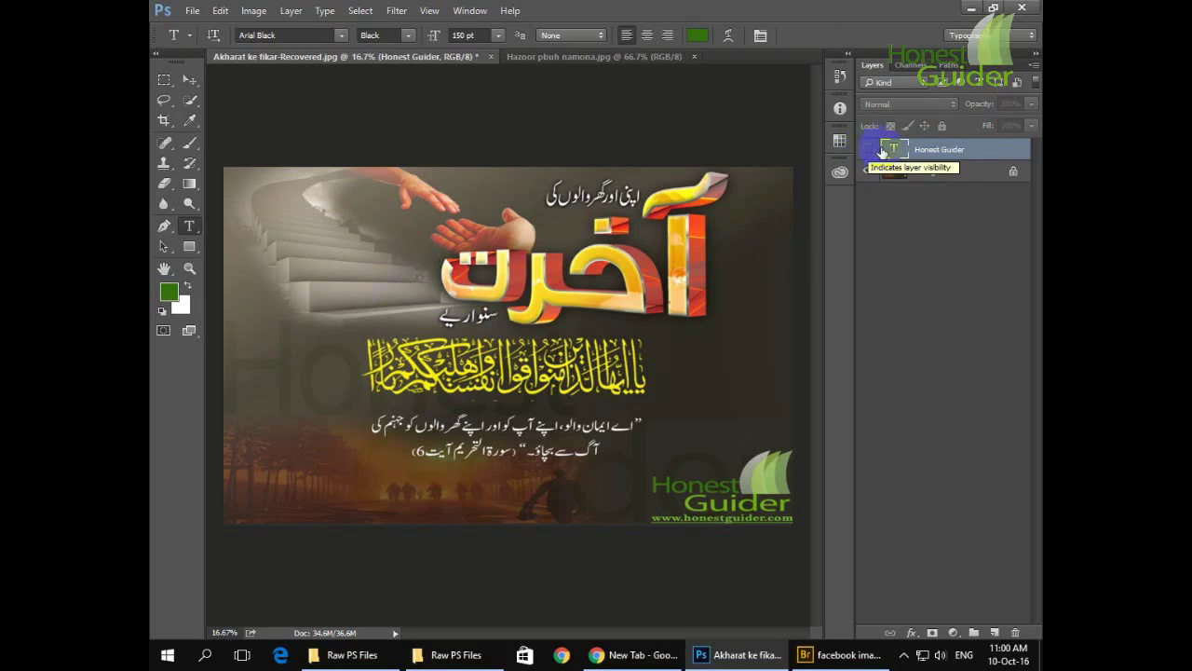
{"action": "left_click", "coordinate": [868, 149]}
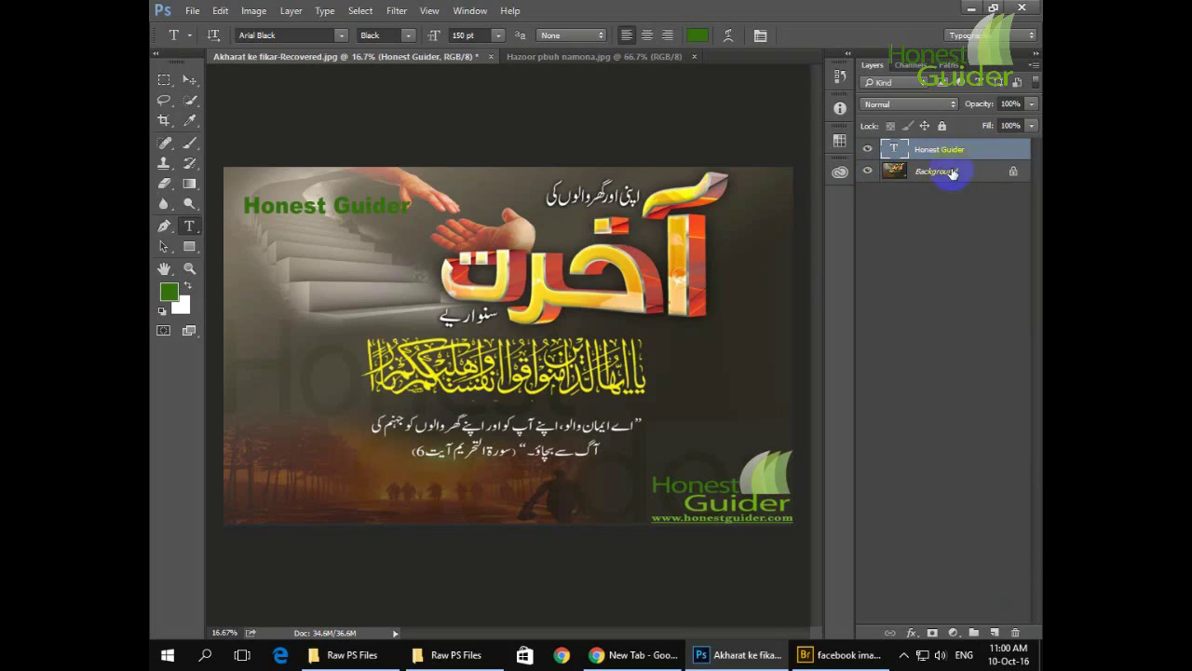
{"action": "left_click", "coordinate": [866, 173]}
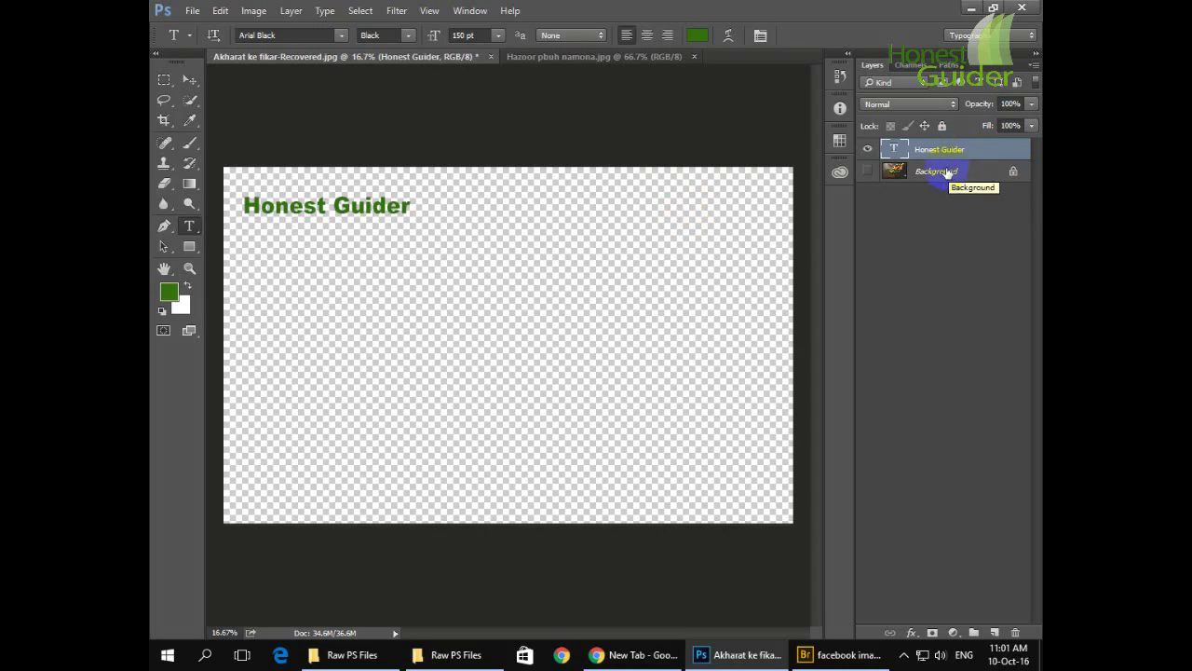
{"action": "left_click", "coordinate": [868, 150]}
{"action": "left_click", "coordinate": [869, 151]}
{"action": "left_click", "coordinate": [868, 172]}
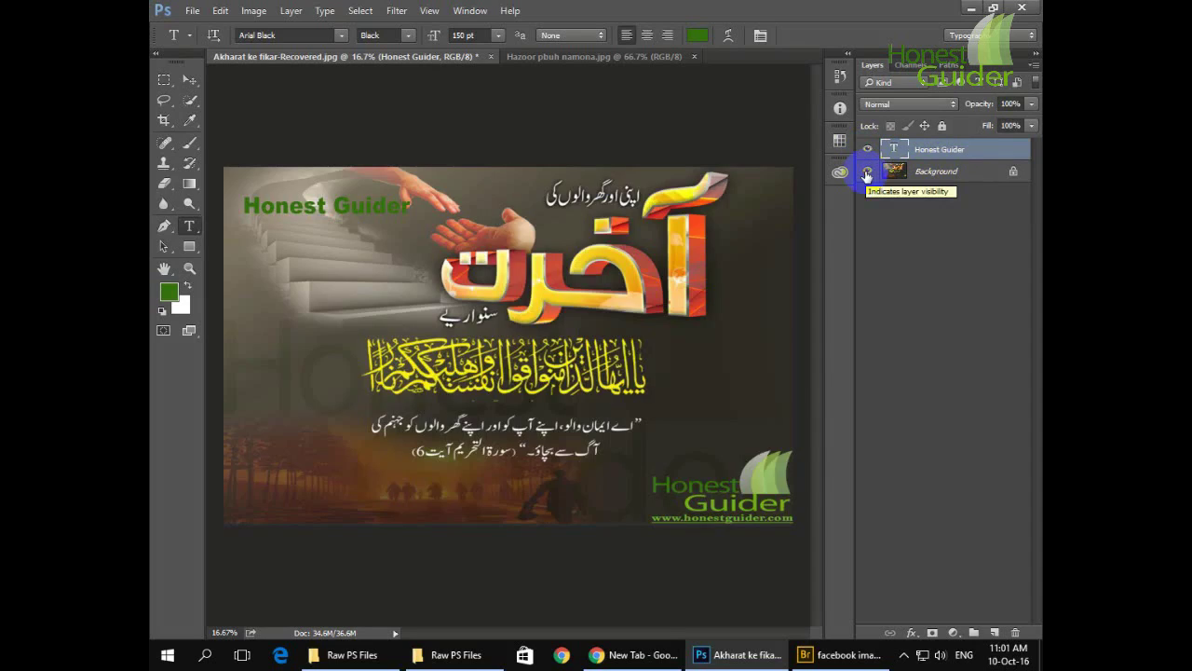
Unlock the Background layer to make it a regular layer, and accept its default blending options.
{"action": "left_click", "coordinate": [1015, 172]}
{"action": "double_click", "coordinate": [1015, 172]}
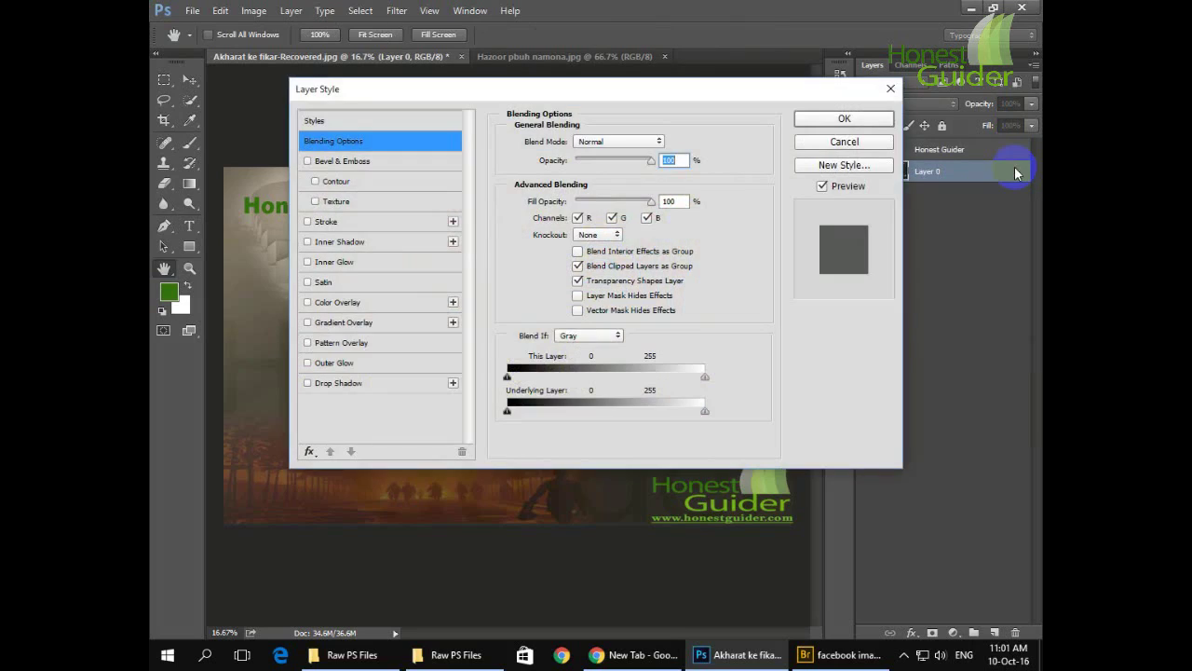
{"action": "left_click", "coordinate": [842, 118]}
Shift the unlocked image layer slightly with the Move tool and return it to its place.
{"action": "key", "text": "t"}
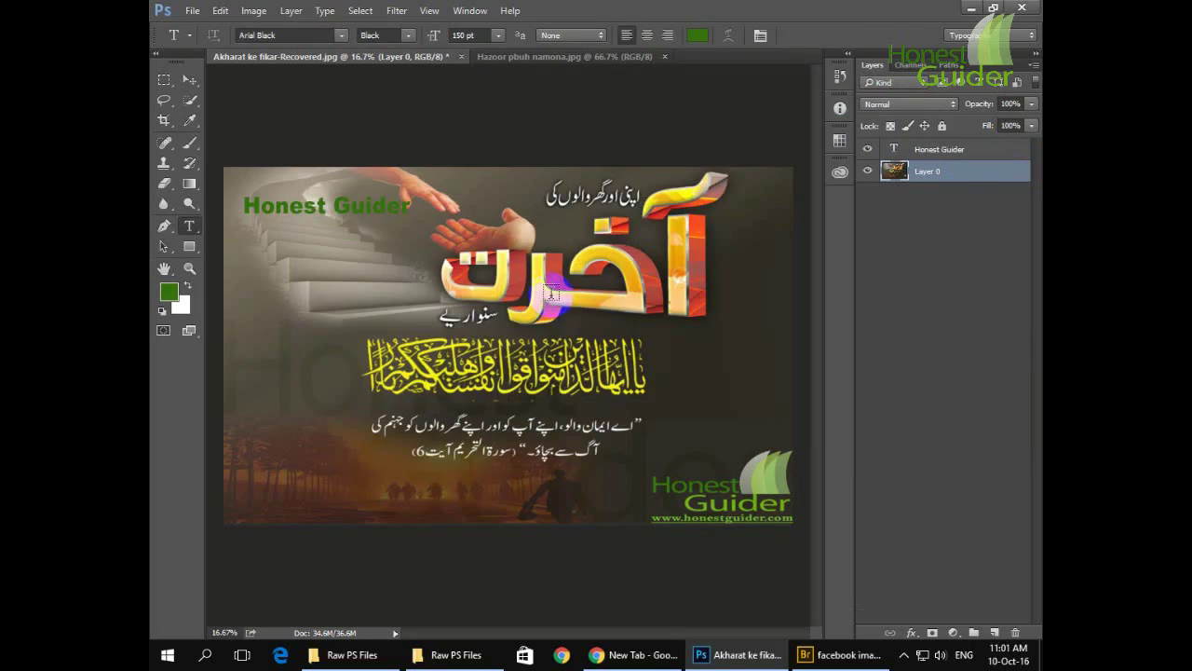
{"action": "left_click", "coordinate": [454, 344]}
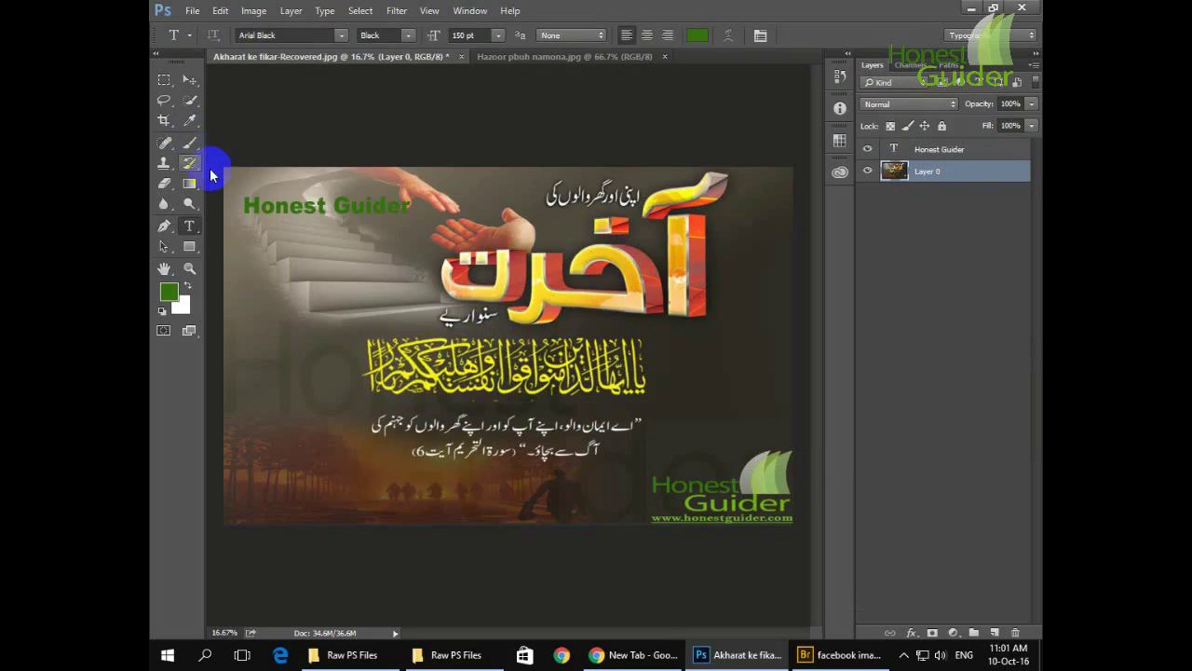
{"action": "left_click", "coordinate": [189, 80]}
{"action": "left_click", "coordinate": [425, 361]}
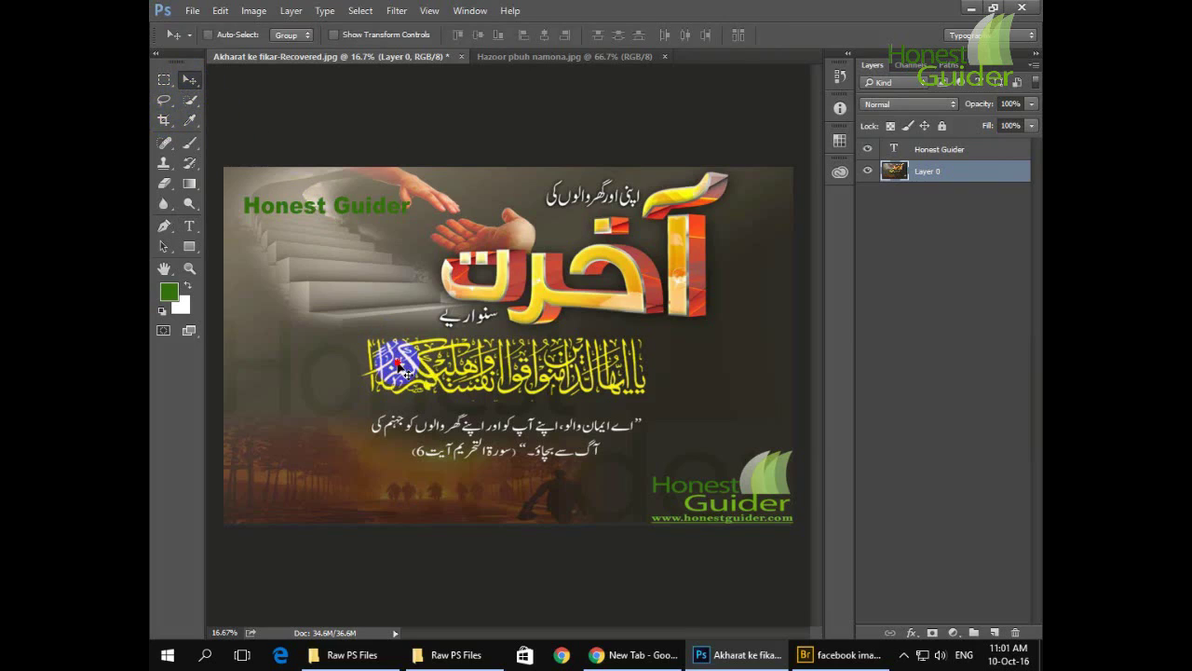
{"action": "mouse_move", "coordinate": [399, 363]}
{"action": "left_mouse_down"}
{"action": "mouse_move", "coordinate": [398, 334]}
{"action": "mouse_move", "coordinate": [429, 382]}
{"action": "mouse_move", "coordinate": [369, 358]}
{"action": "mouse_move", "coordinate": [391, 398]}
{"action": "mouse_move", "coordinate": [416, 357]}
{"action": "left_mouse_up"}
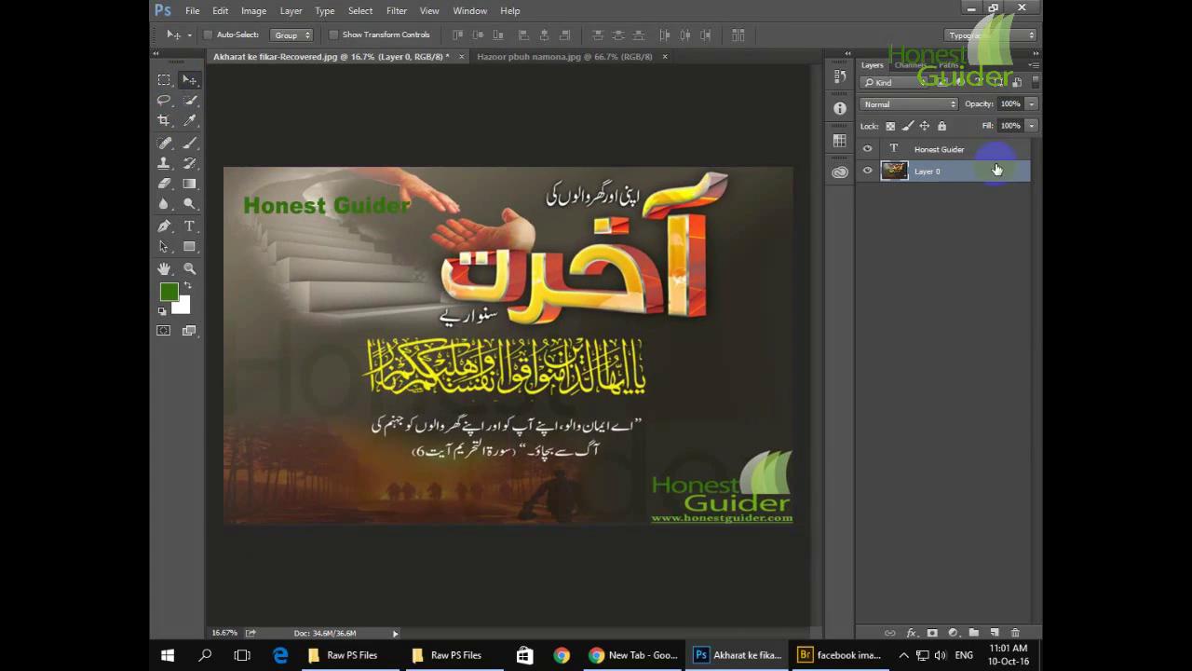
Lock all properties of Layer 0 and try to move it with the Move tool.
{"action": "left_click", "coordinate": [942, 127]}
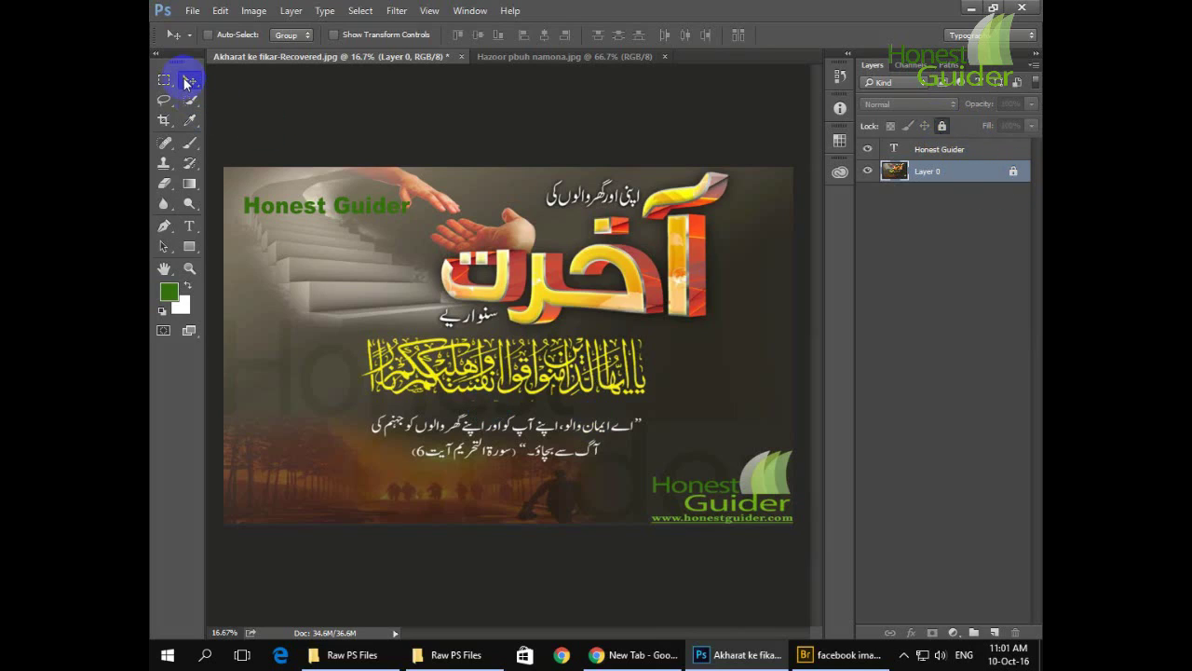
{"action": "mouse_move", "coordinate": [474, 341]}
{"action": "left_mouse_down"}
{"action": "mouse_move", "coordinate": [470, 284]}
{"action": "mouse_move", "coordinate": [457, 335]}
{"action": "mouse_move", "coordinate": [475, 391]}
{"action": "mouse_move", "coordinate": [445, 370]}
{"action": "mouse_move", "coordinate": [465, 362]}
{"action": "left_mouse_up"}
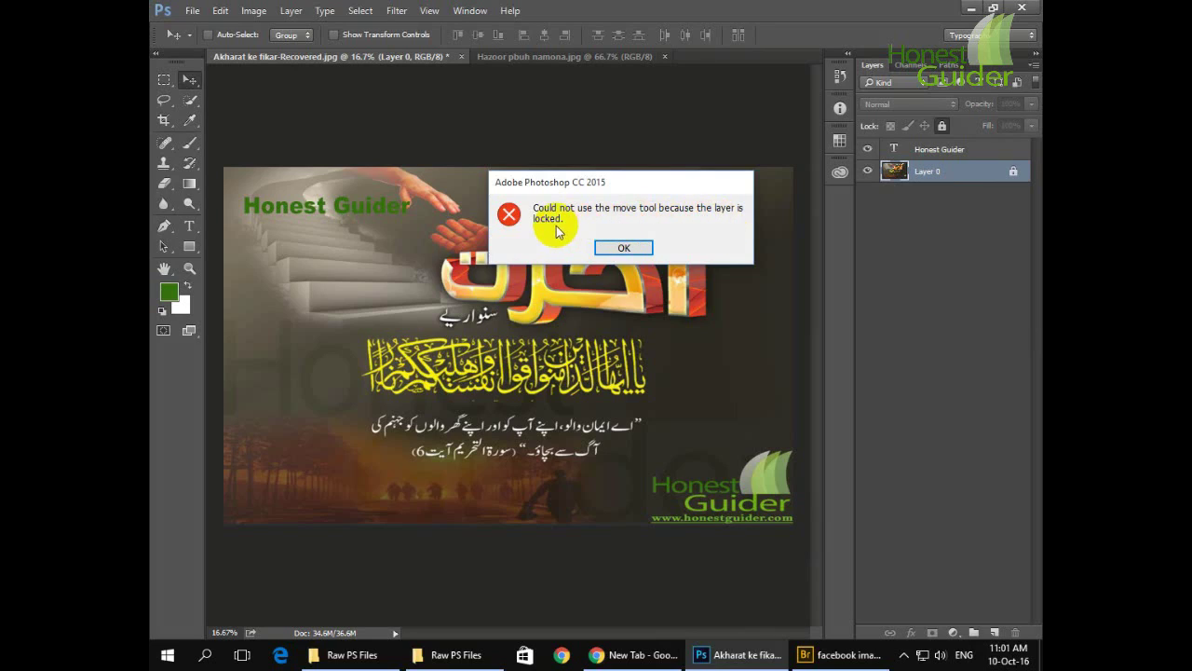
{"action": "left_click", "coordinate": [1013, 173]}
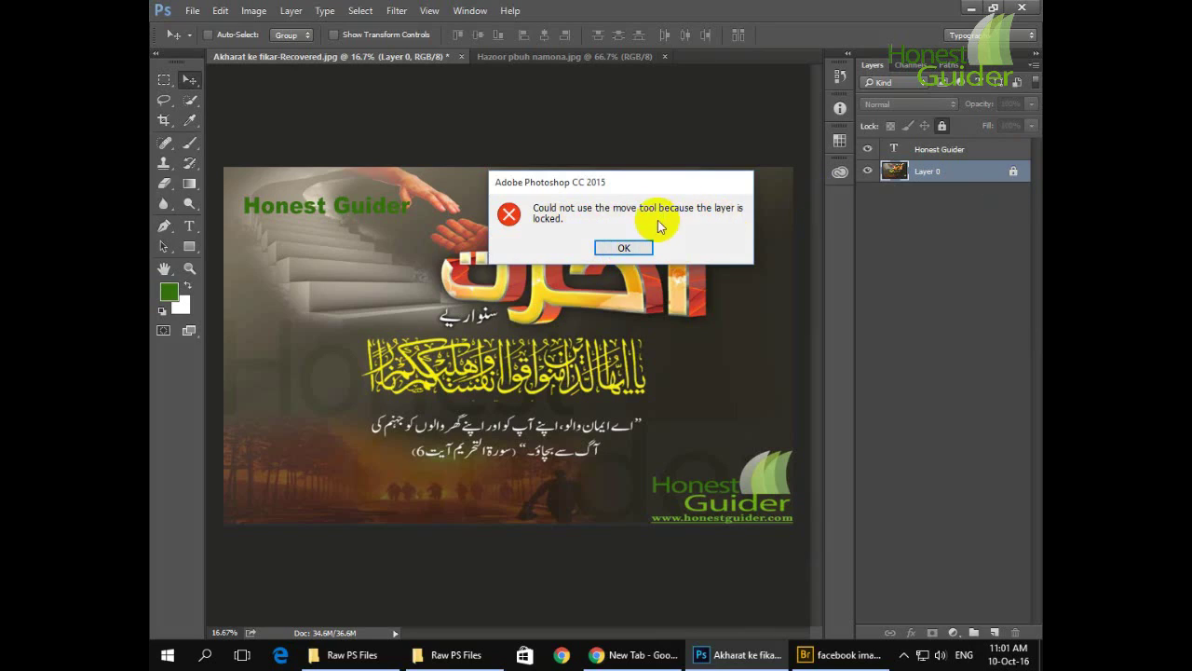
{"action": "left_click", "coordinate": [624, 247]}
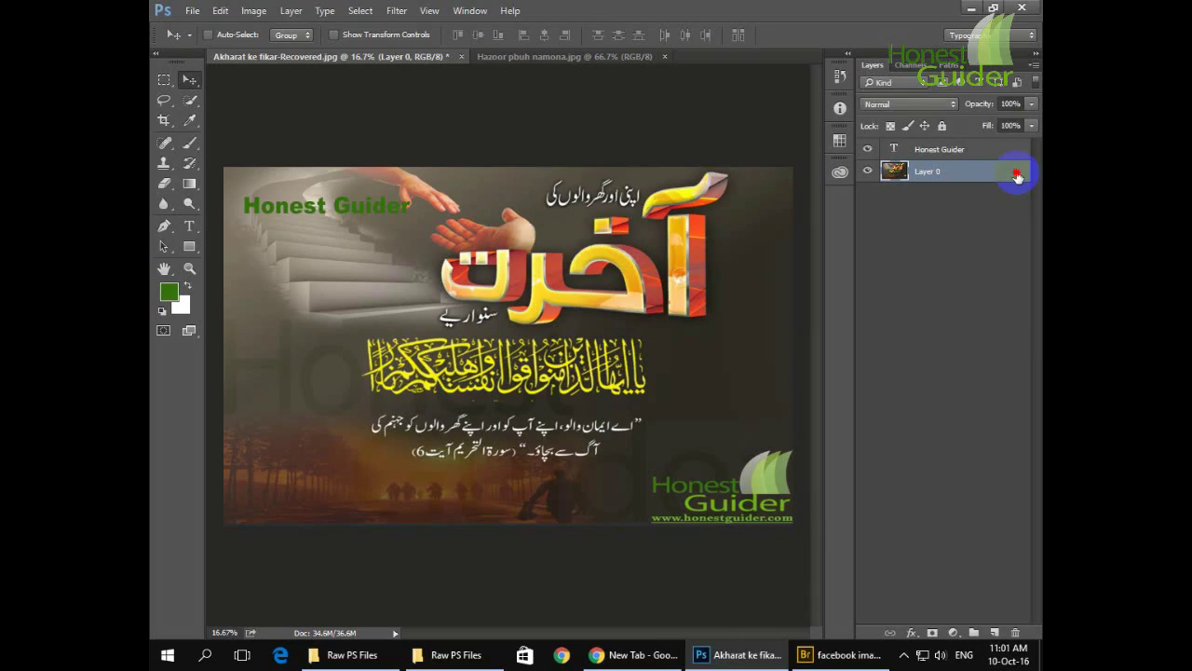
Unlock Layer 0, leave its blending options at their defaults, and move the image around slightly with the Move tool.
{"action": "double_click", "coordinate": [1017, 175]}
{"action": "left_click", "coordinate": [843, 119]}
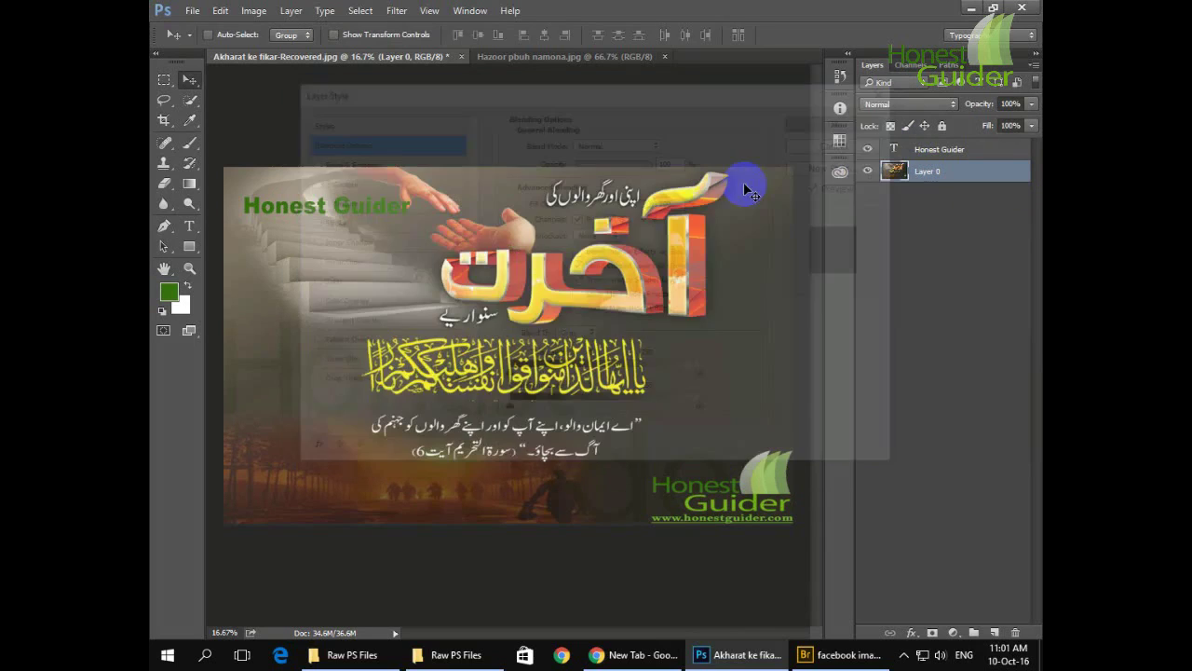
{"action": "key", "text": "v"}
{"action": "left_click", "coordinate": [507, 328]}
{"action": "mouse_move", "coordinate": [510, 332]}
{"action": "left_mouse_down"}
{"action": "mouse_move", "coordinate": [458, 343]}
{"action": "mouse_move", "coordinate": [456, 298]}
{"action": "mouse_move", "coordinate": [484, 343]}
{"action": "mouse_move", "coordinate": [451, 352]}
{"action": "mouse_move", "coordinate": [508, 312]}
{"action": "mouse_move", "coordinate": [503, 337]}
{"action": "left_mouse_up"}
{"action": "left_click_drag", "start_coordinate": [504, 330], "coordinate": [504, 331]}
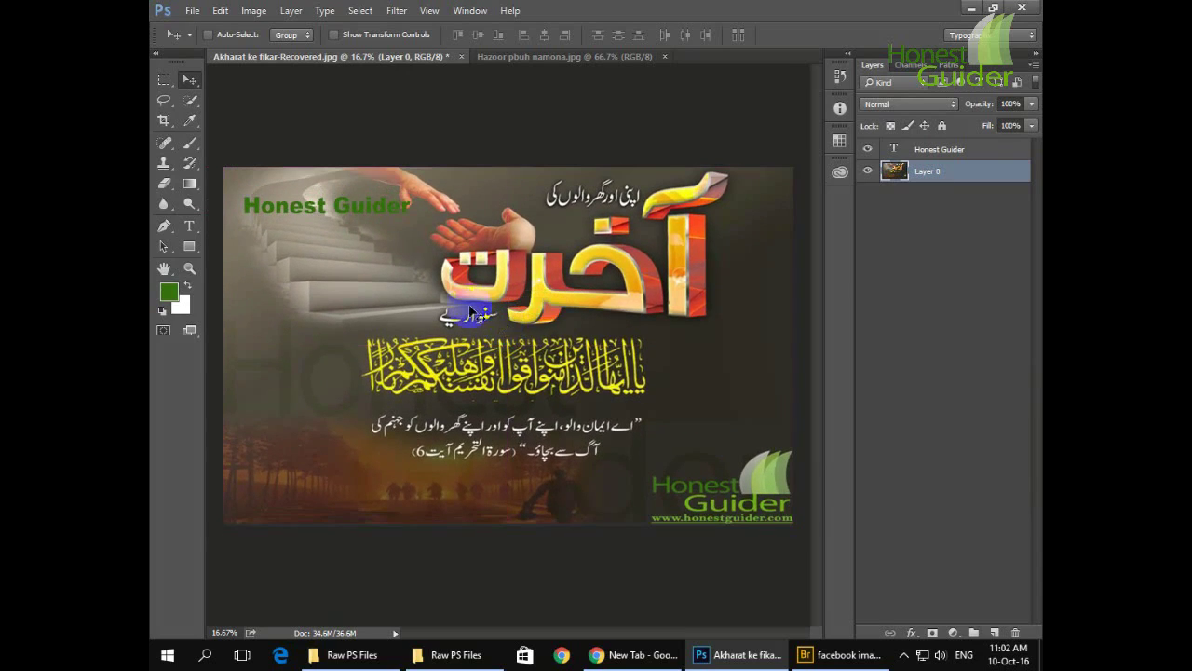